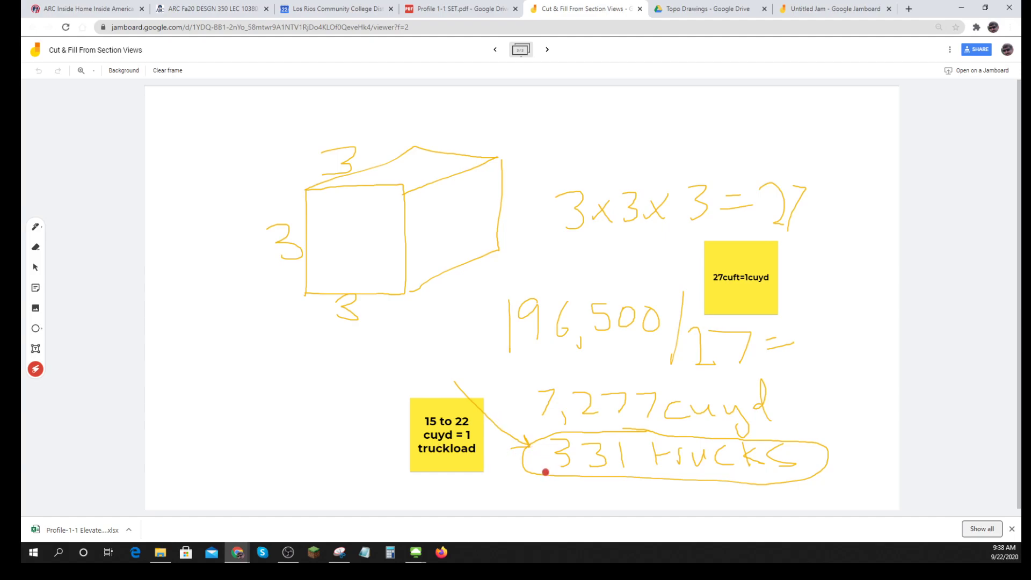
pyautogui.moveTo(547, 472); pyautogui.dragTo(794, 484)
pyautogui.moveTo(520, 455)
pyautogui.mouseDown()
pyautogui.moveTo(553, 475)
pyautogui.moveTo(582, 407)
pyautogui.moveTo(683, 472)
pyautogui.mouseUp()
pyautogui.moveTo(466, 429)
pyautogui.mouseDown()
pyautogui.moveTo(475, 403)
pyautogui.moveTo(490, 430)
pyautogui.moveTo(502, 428)
pyautogui.moveTo(497, 406)
pyautogui.mouseUp()
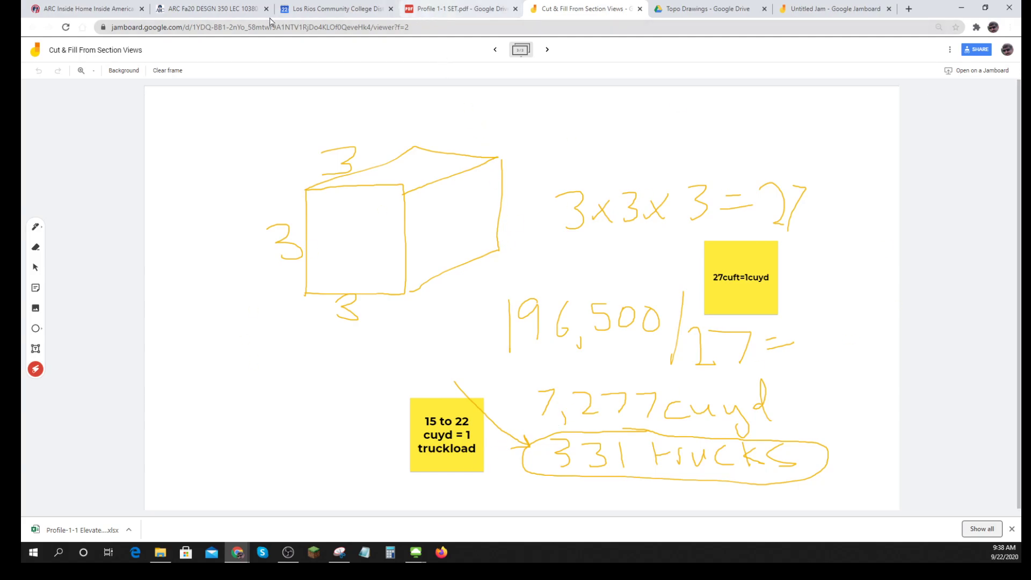
# Open the Land Planning Calcs spreadsheet from the calendar event's Net Cut - Fill link and show its Cut and Fill sheet
pyautogui.click(337, 9)
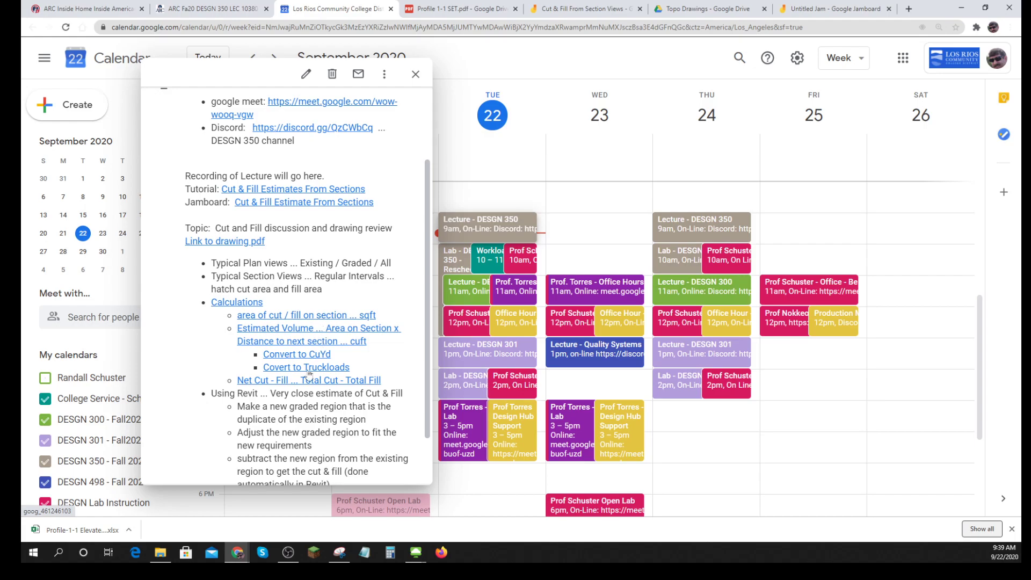
pyautogui.click(295, 381)
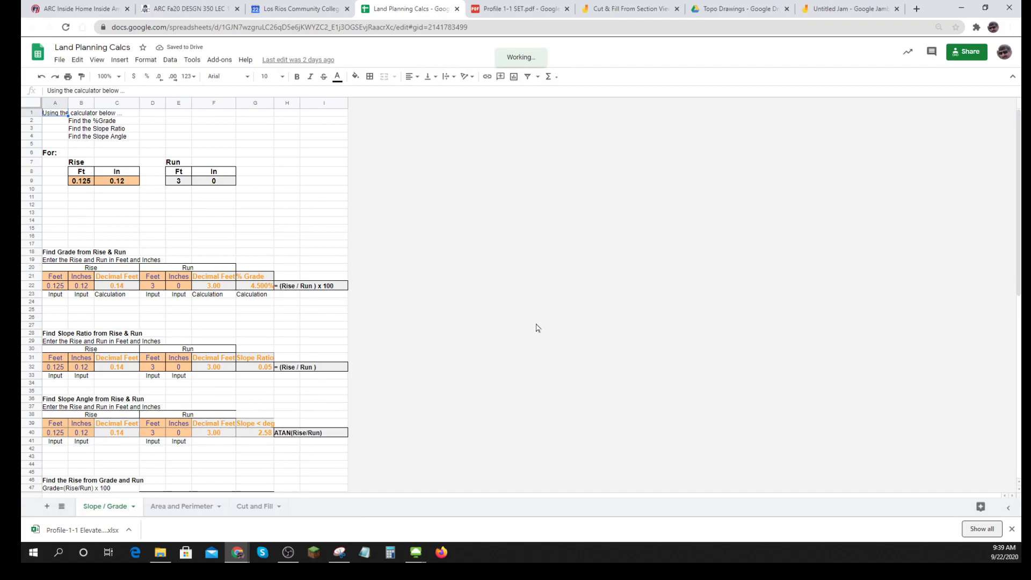
pyautogui.click(194, 505)
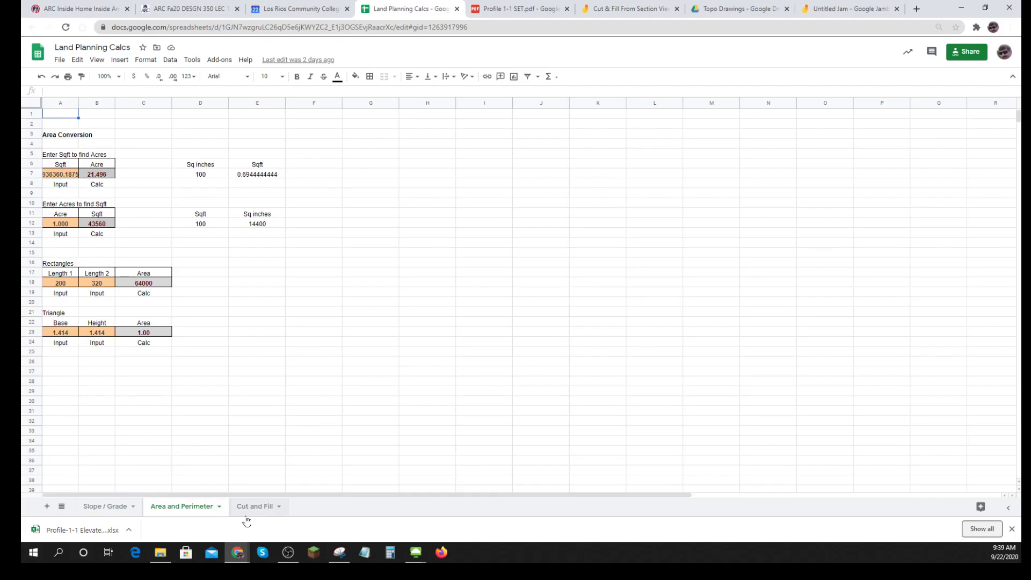
pyautogui.click(270, 506)
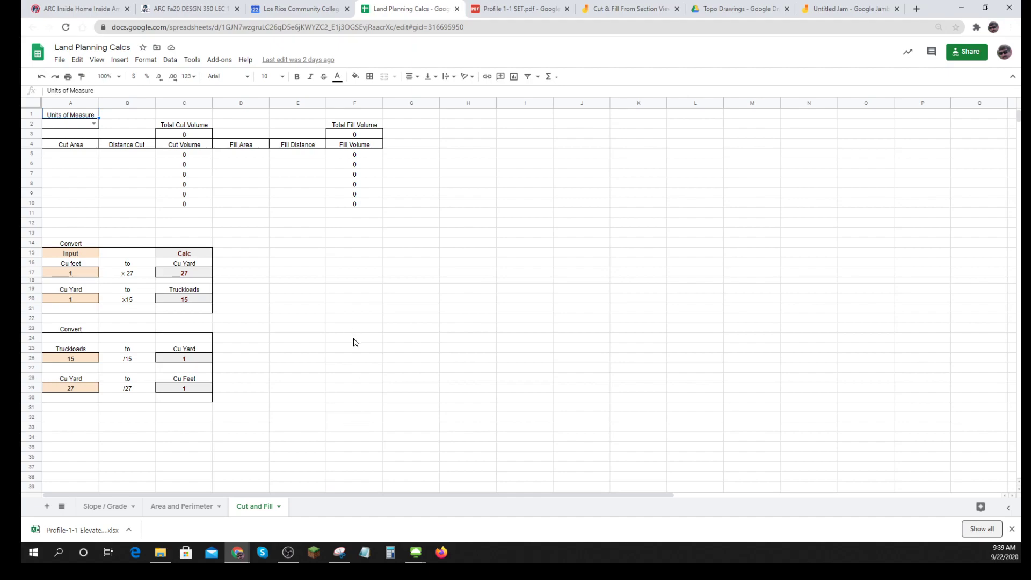
# Examine the input cells under Cut Area and Fill Area in the cut and fill table
pyautogui.click(76, 155)
pyautogui.click(79, 165)
pyautogui.click(81, 174)
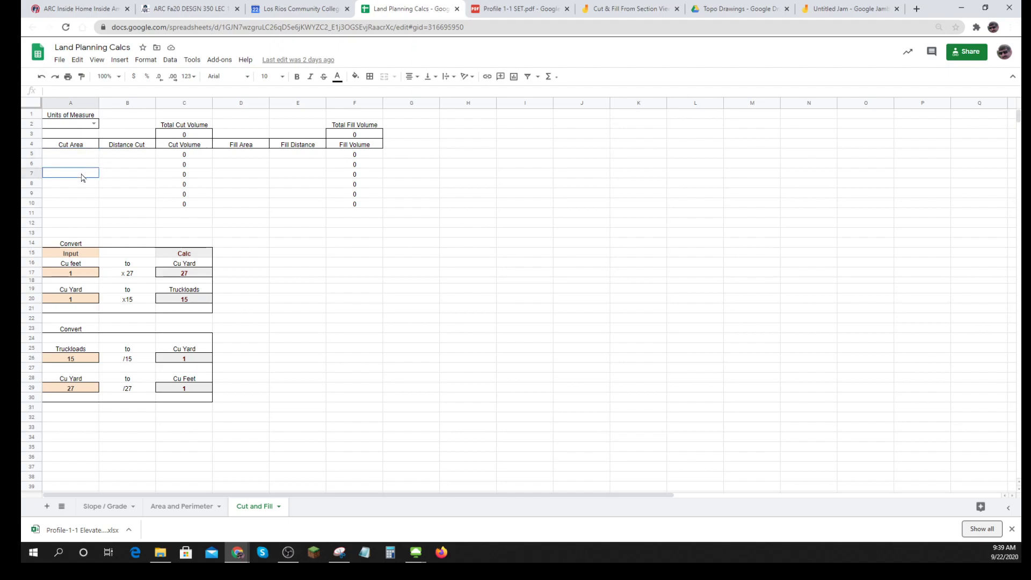
pyautogui.click(84, 184)
pyautogui.click(86, 195)
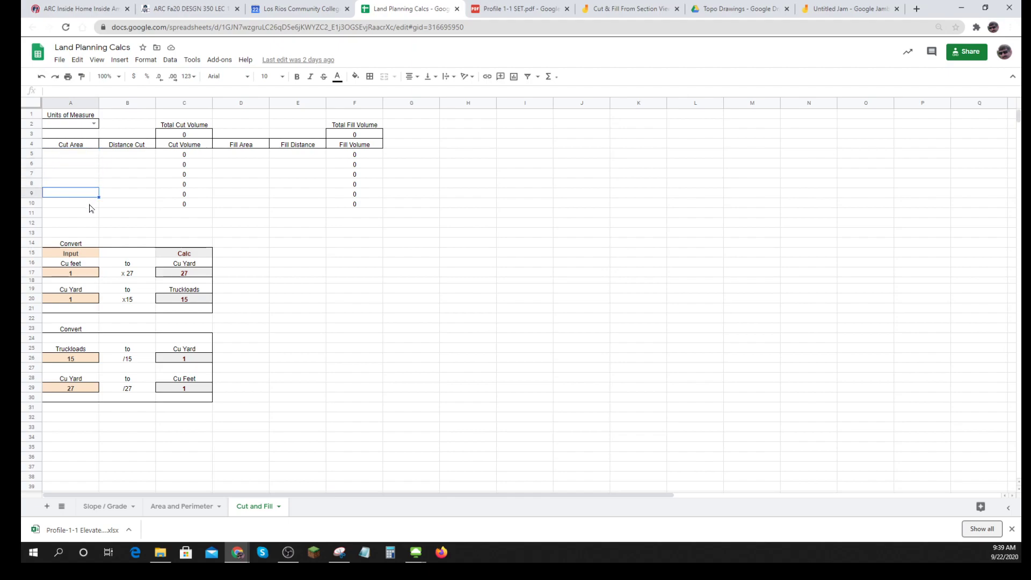
pyautogui.click(91, 204)
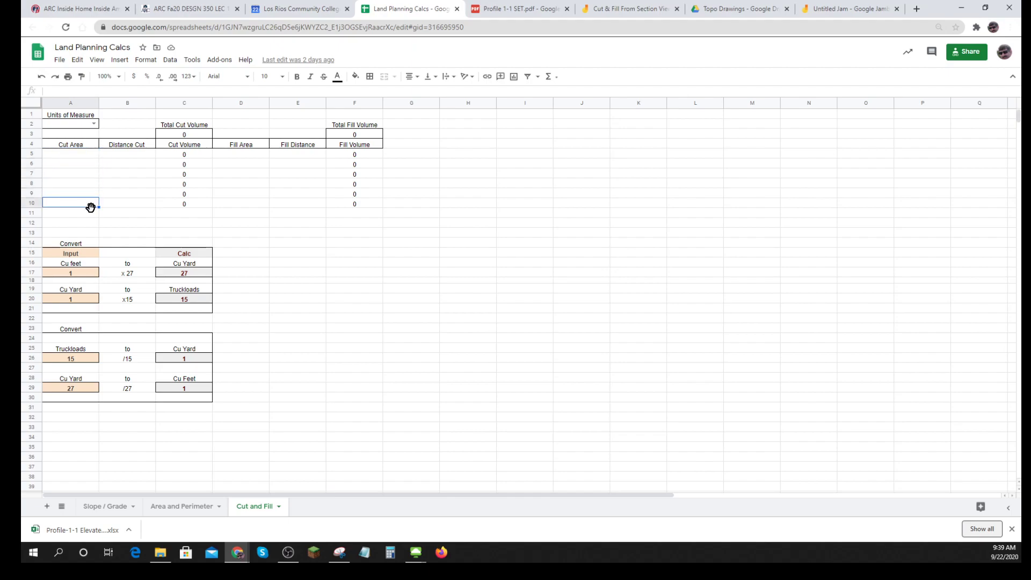
pyautogui.click(76, 156)
pyautogui.click(79, 165)
pyautogui.click(84, 177)
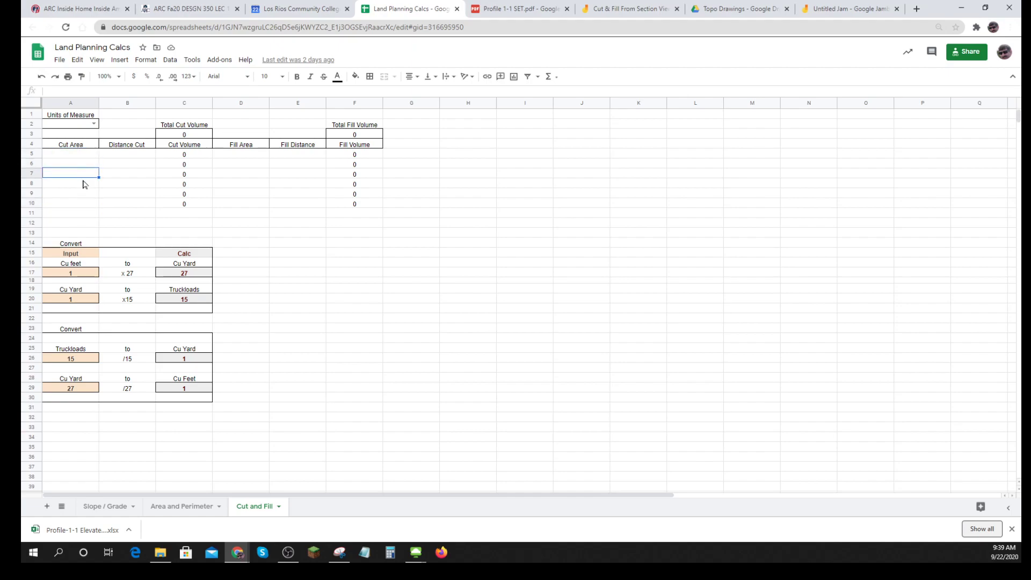
pyautogui.click(85, 185)
pyautogui.click(250, 155)
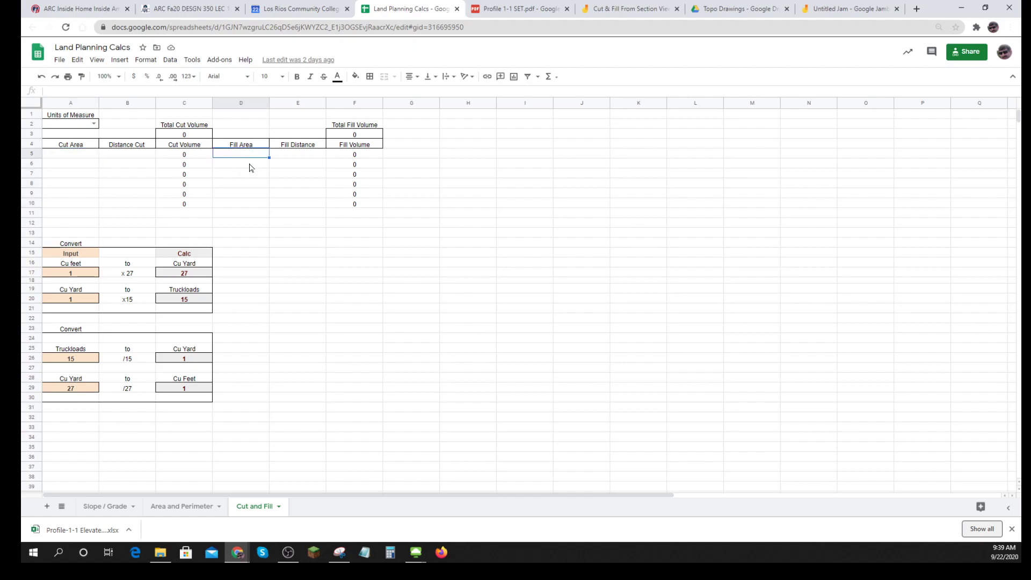
pyautogui.click(251, 164)
pyautogui.click(252, 175)
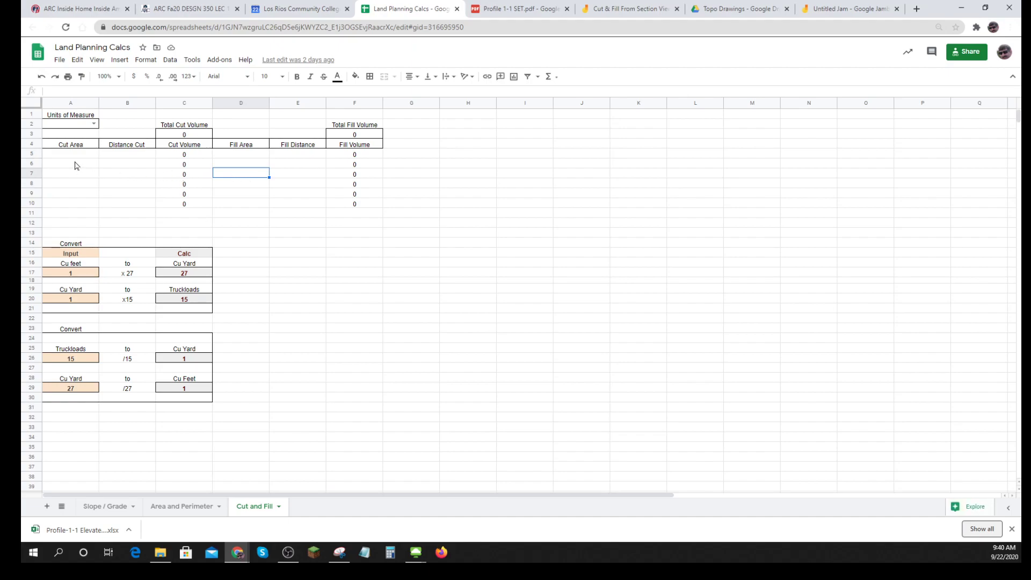
# Examine the Distance Cut and Fill Distance columns and inspect the Cut Volume formula in C5
pyautogui.press('ctrl')
pyautogui.press('ctrl')
pyautogui.press('ctrl')
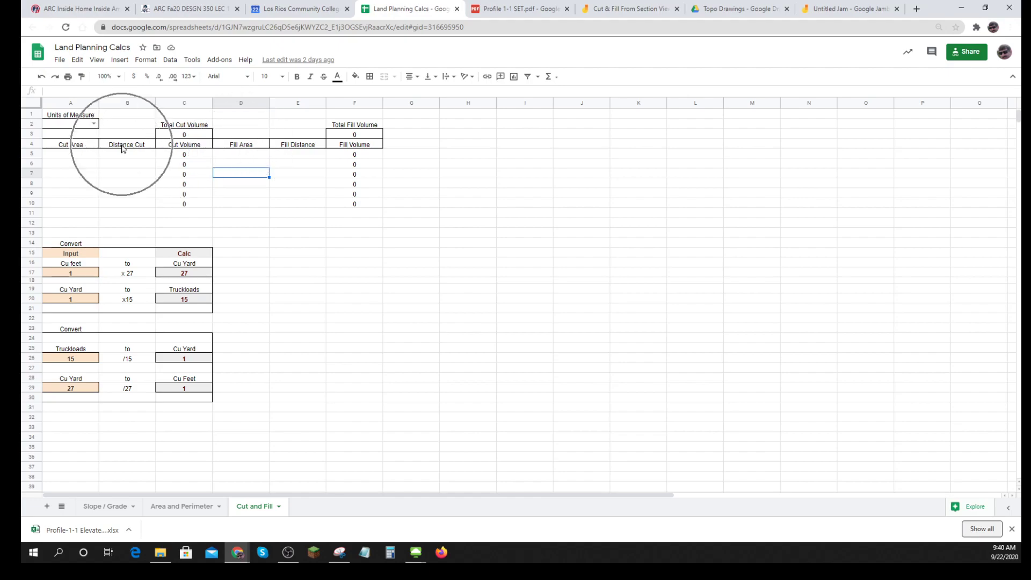
pyautogui.press('ctrl')
pyautogui.press('ctrl')
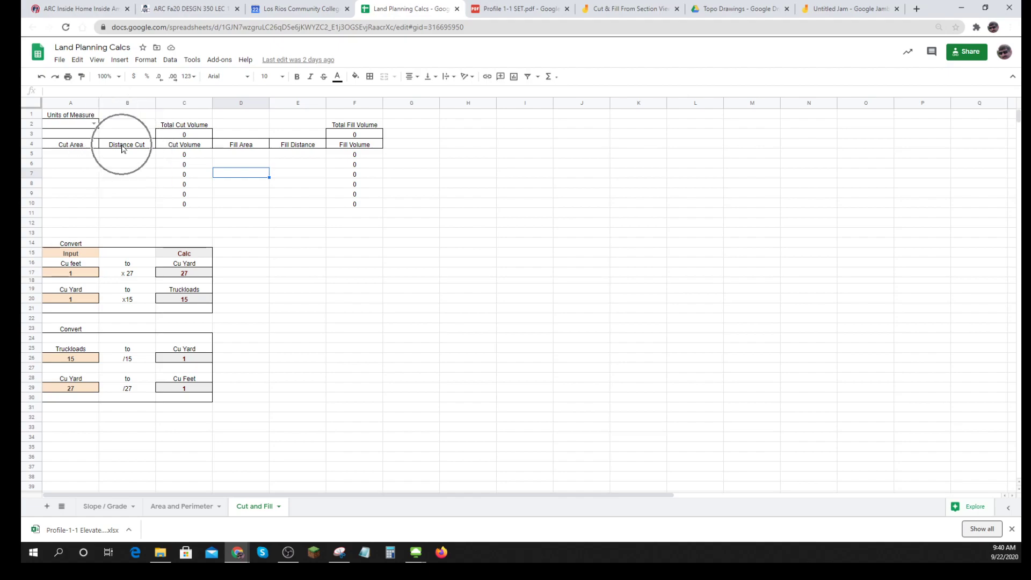
pyautogui.press('ctrl')
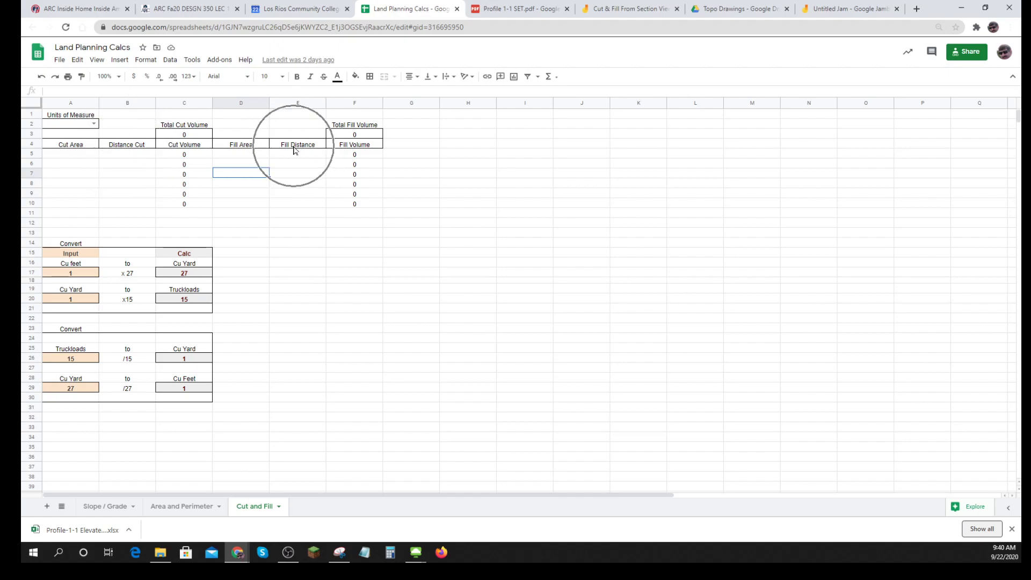
pyautogui.press('ctrl')
pyautogui.press('ctrl')
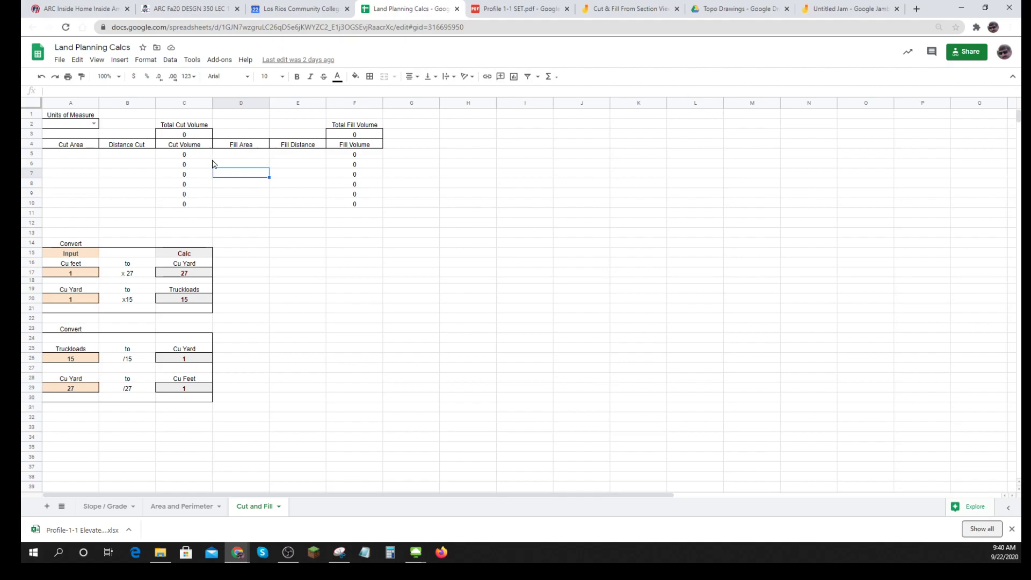
pyautogui.click(184, 157)
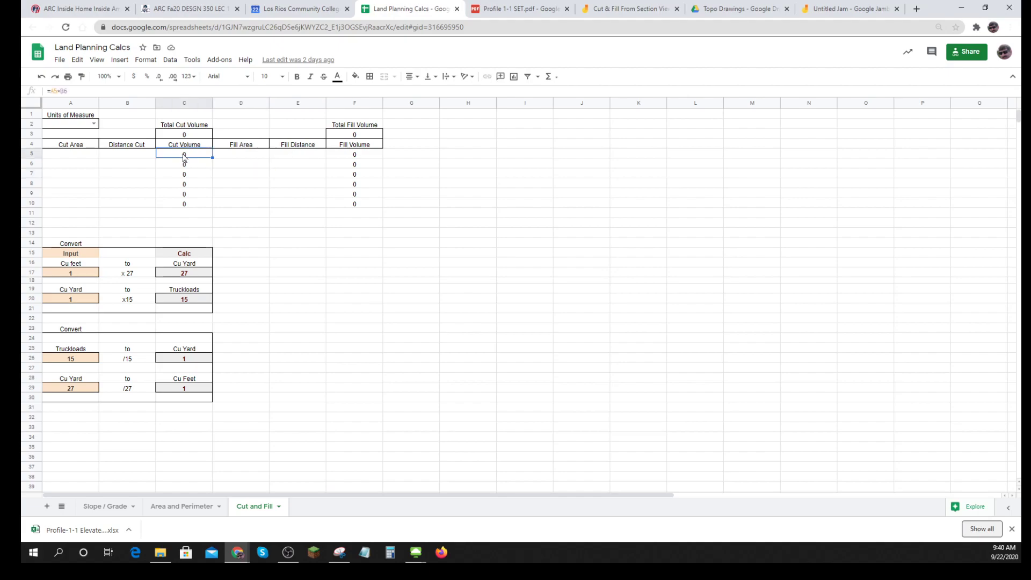
# Enter 1500 as the Cut Area in A5 and set the Units of Measure to Feet
pyautogui.click(74, 154)
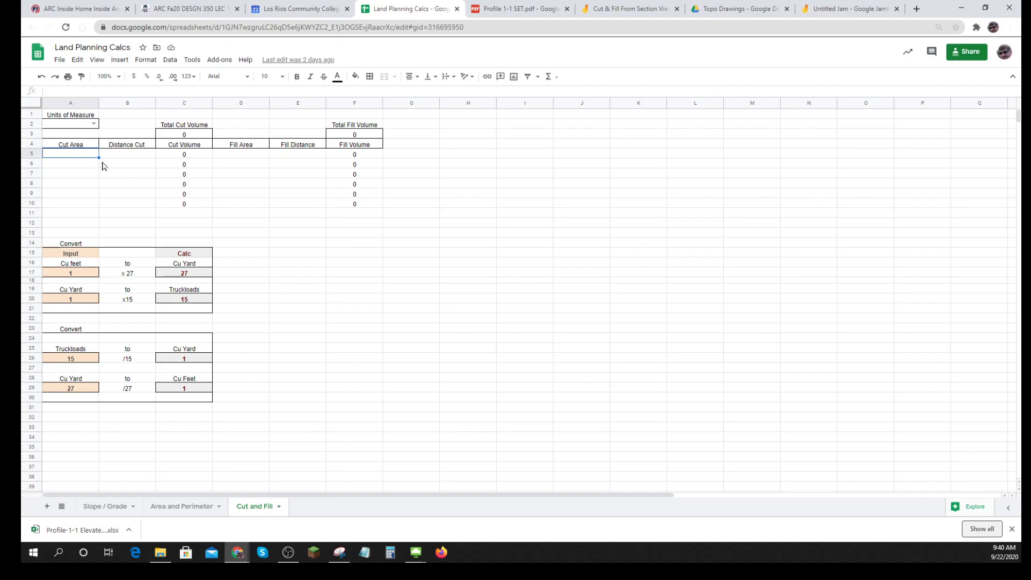
pyautogui.hotkey('ctrl', '+')
pyautogui.hotkey('ctrl', '+')
pyautogui.hotkey('ctrl', '+')
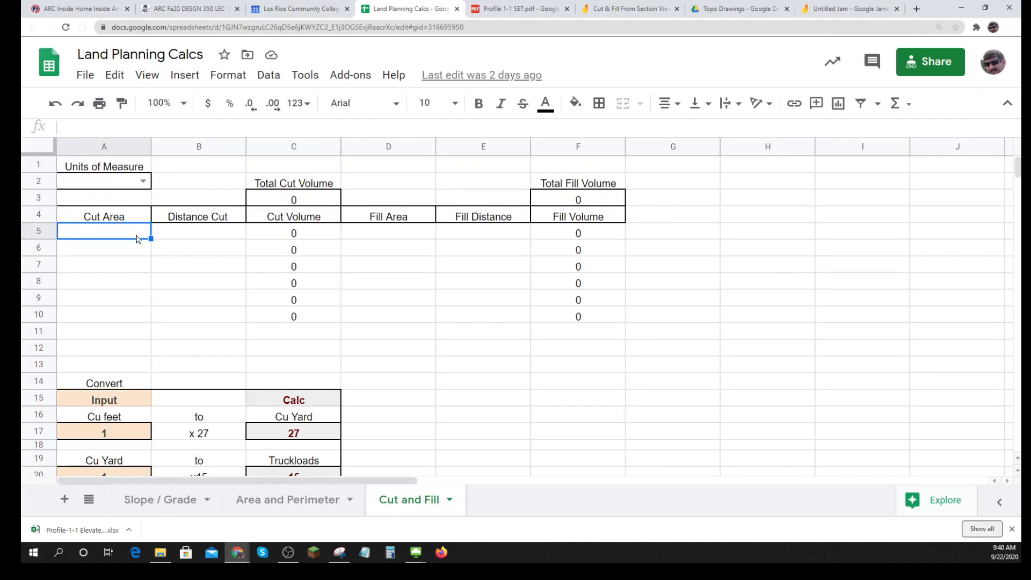
pyautogui.write('1500')
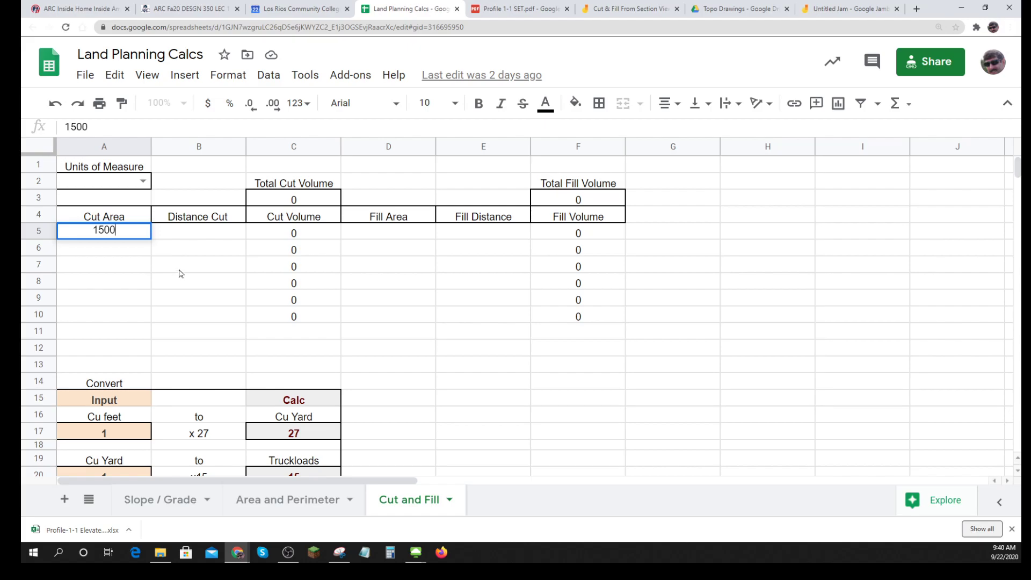
pyautogui.click(143, 181)
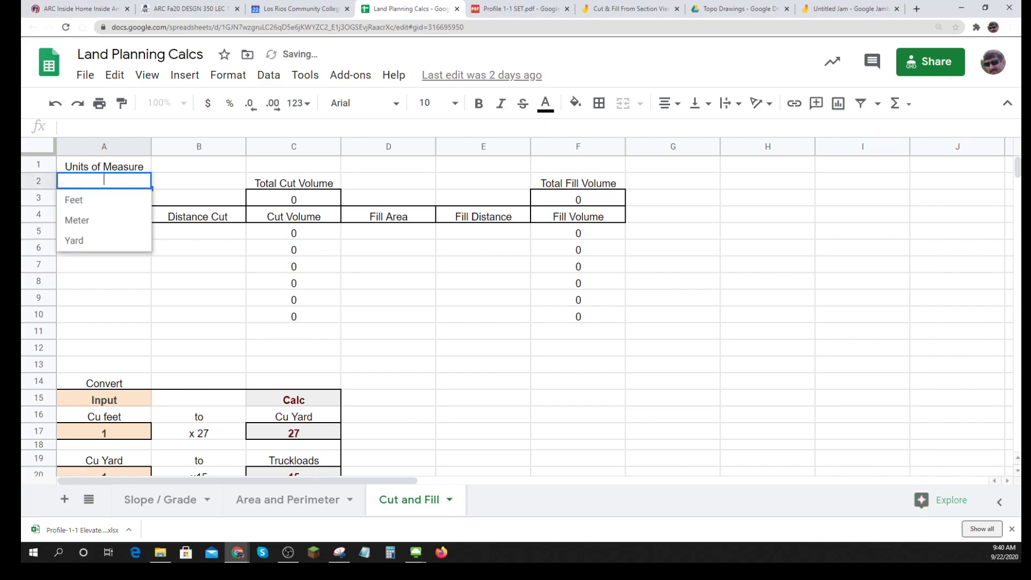
pyautogui.click(78, 205)
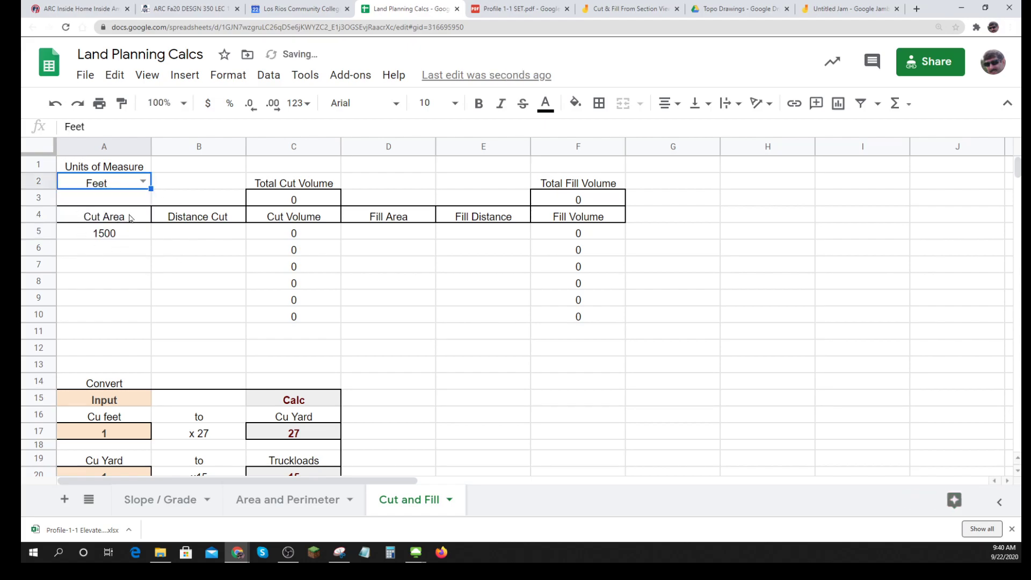
# Enter 131 as the Distance Cut in B5
pyautogui.click(196, 232)
pyautogui.write('131')
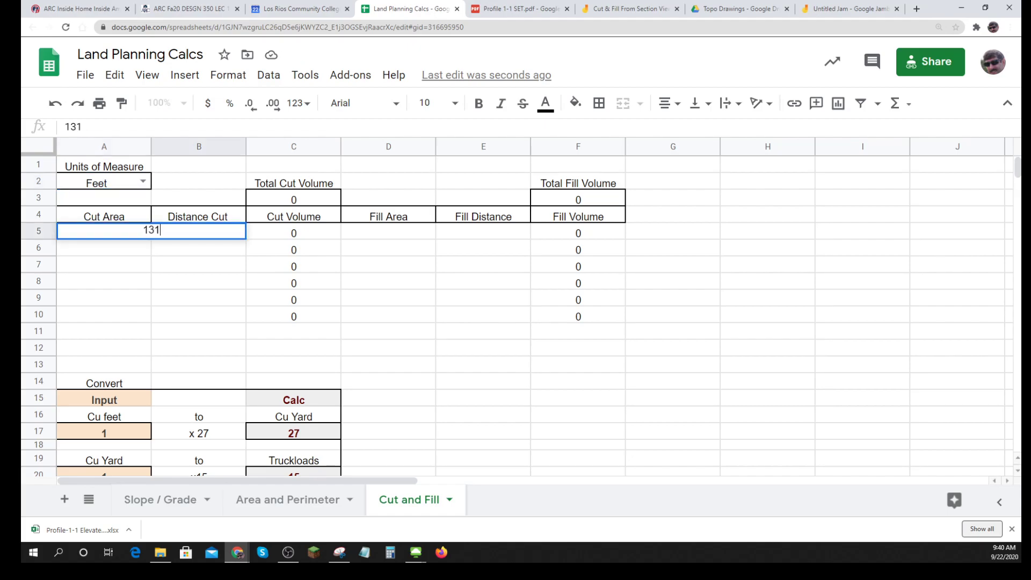
pyautogui.press('Return')
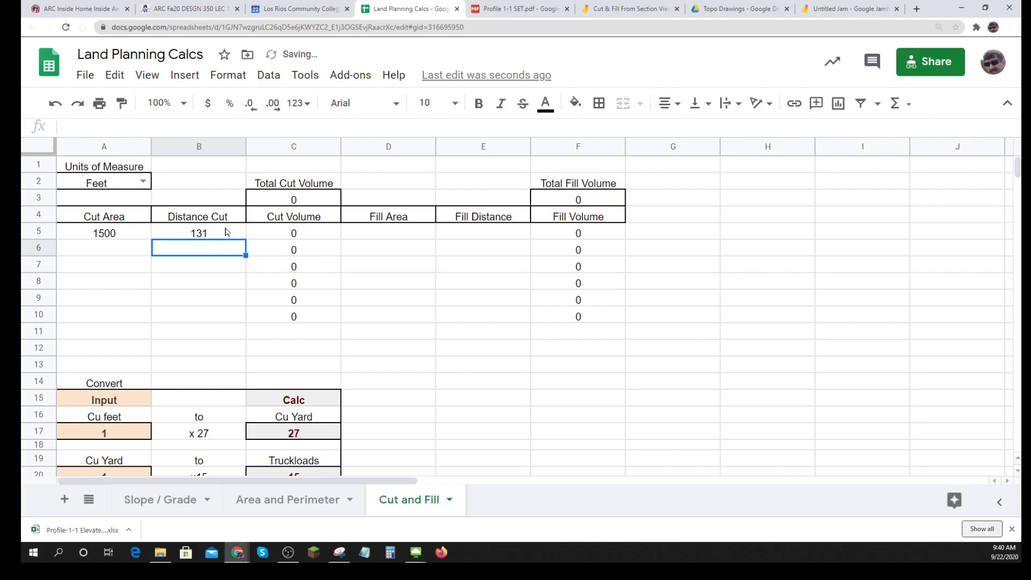
# Correct the Cut Volume formula in C5 to =A5*B5 so both factors come from the same row
pyautogui.click(296, 239)
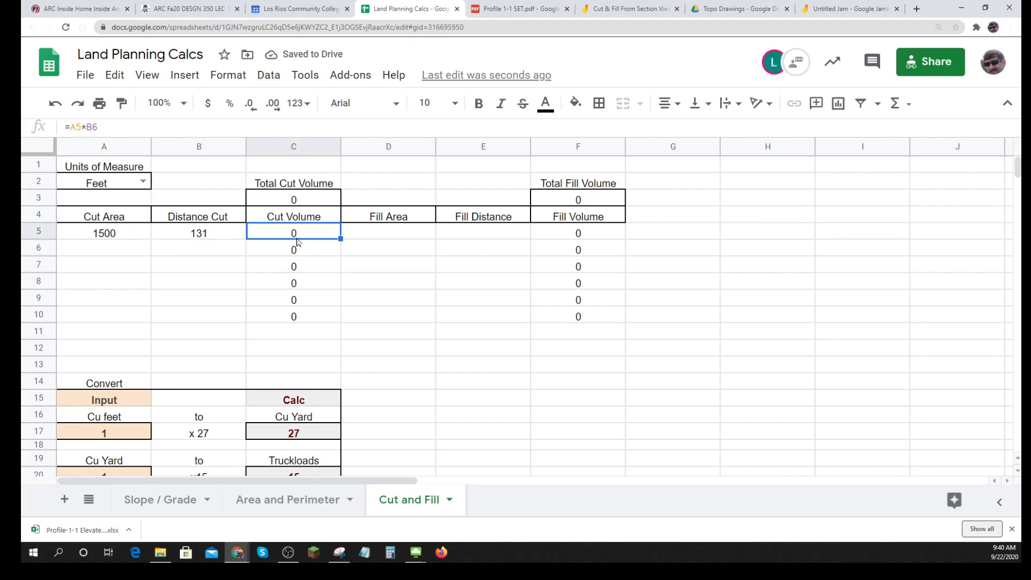
pyautogui.click(232, 302)
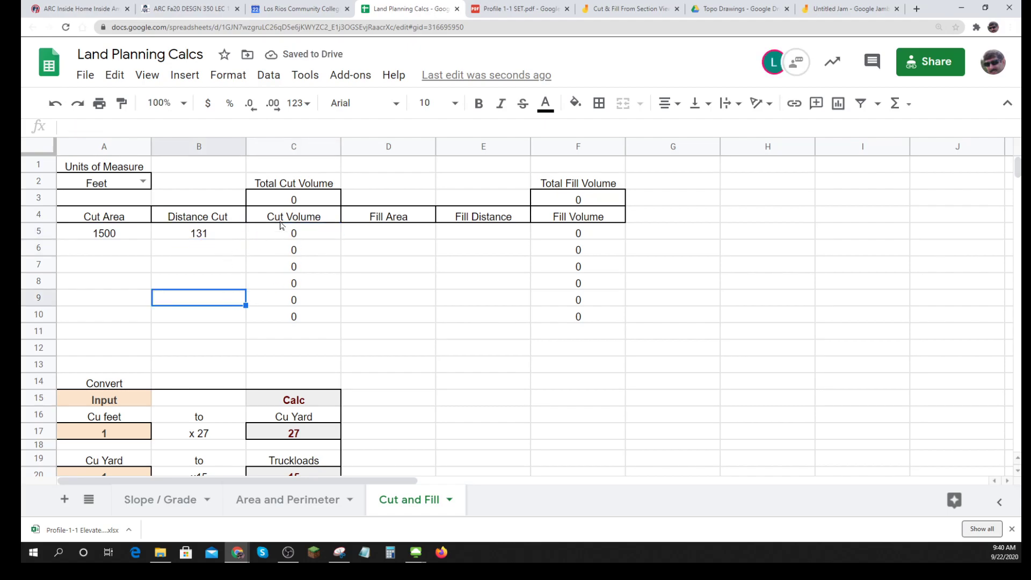
pyautogui.click(285, 231)
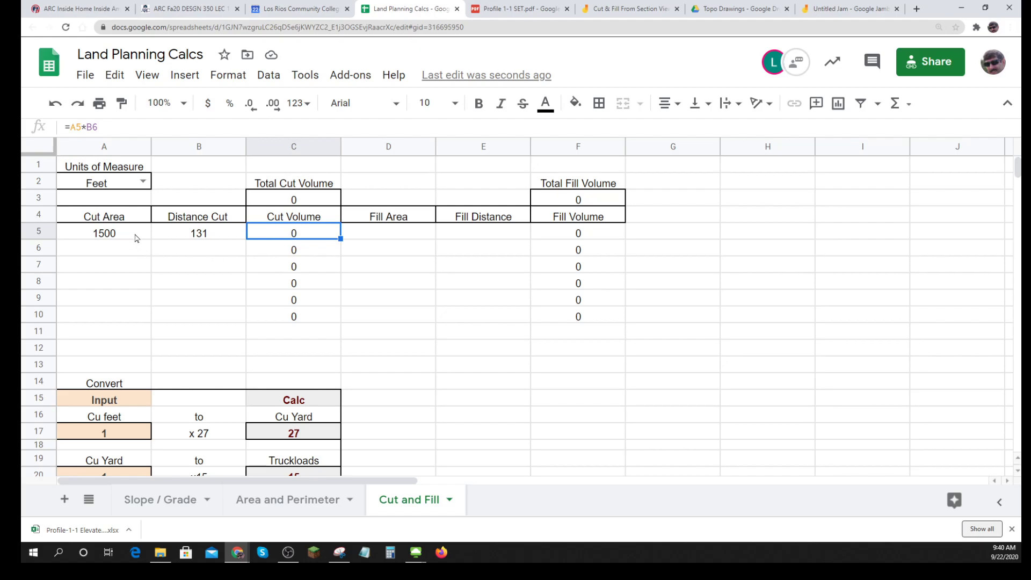
pyautogui.press('BackSpace')
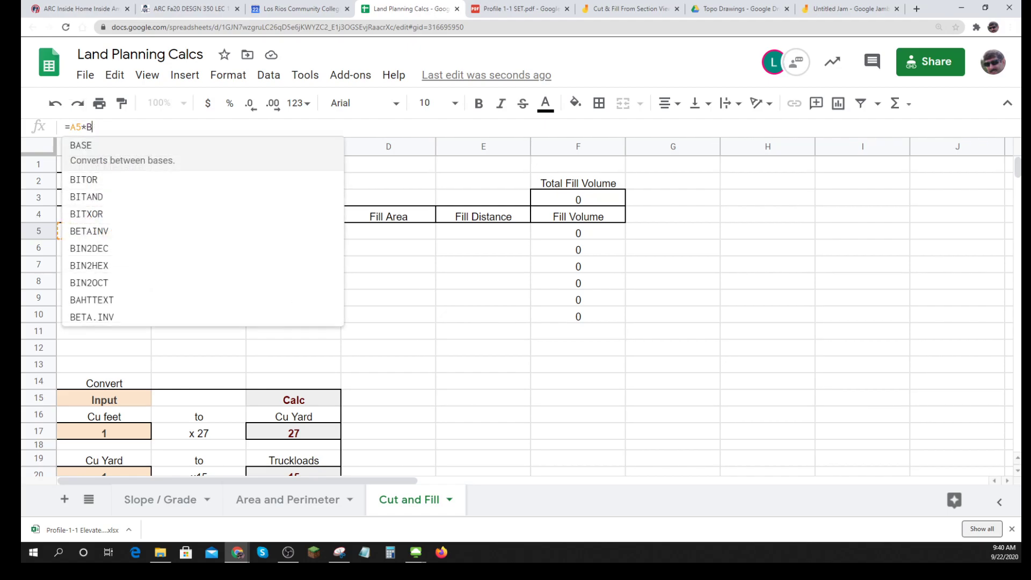
pyautogui.write('5')
pyautogui.press('Return')
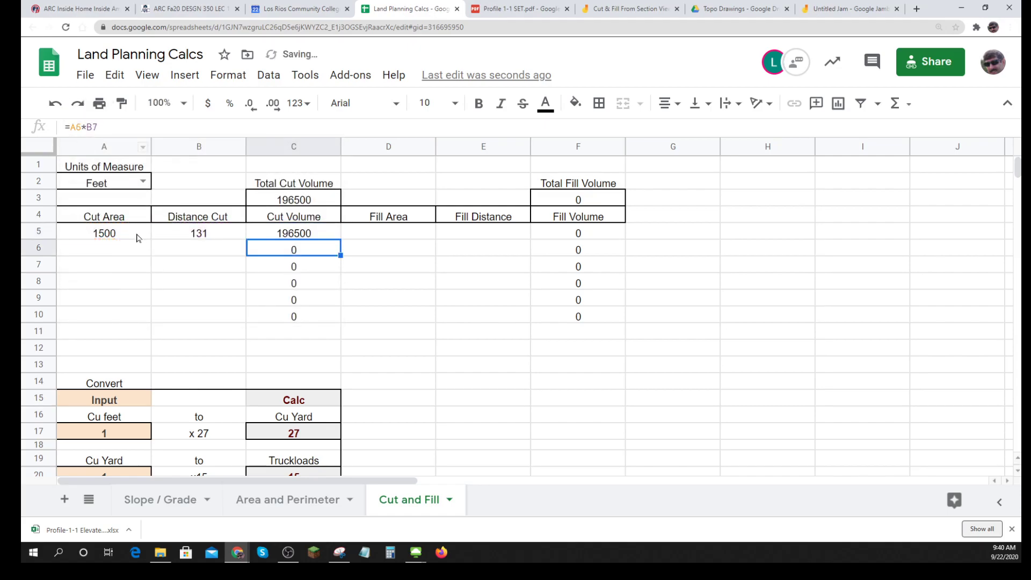
# Fill the corrected Cut Volume formula from C5 down through C10
pyautogui.click(338, 236)
pyautogui.moveTo(339, 238); pyautogui.dragTo(344, 320)
pyautogui.click(413, 354)
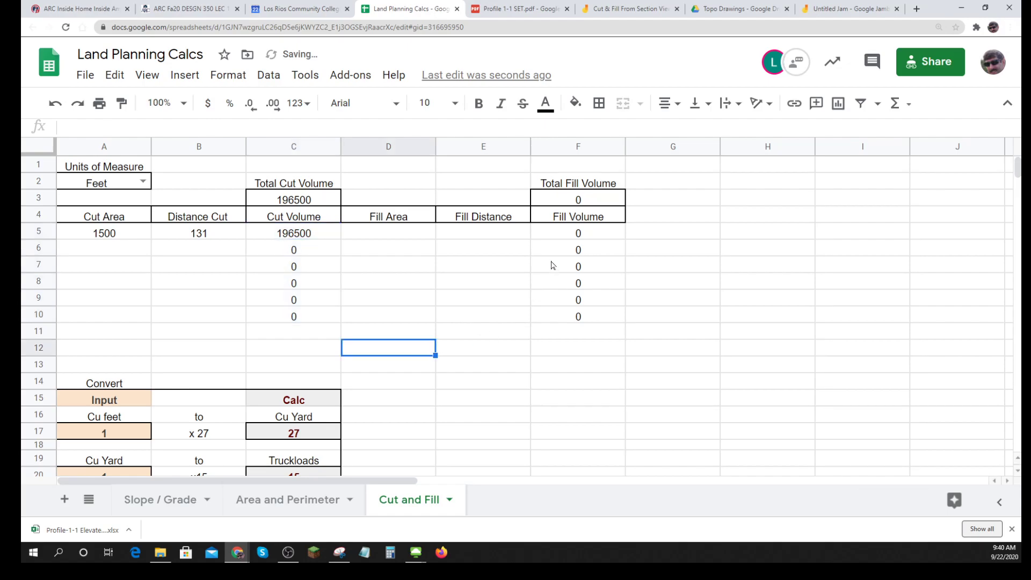
# Copy the Cut Volume formulas in C5:C10 into the Fill Volume cells F5:F10
pyautogui.click(565, 237)
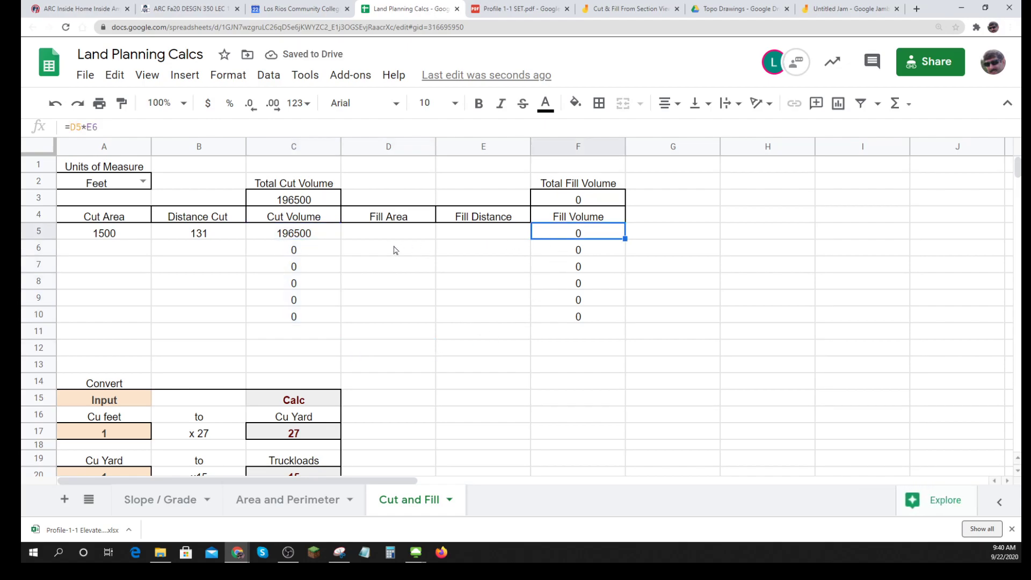
pyautogui.moveTo(313, 236); pyautogui.dragTo(324, 310)
pyautogui.hotkey('ctrl', 'c')
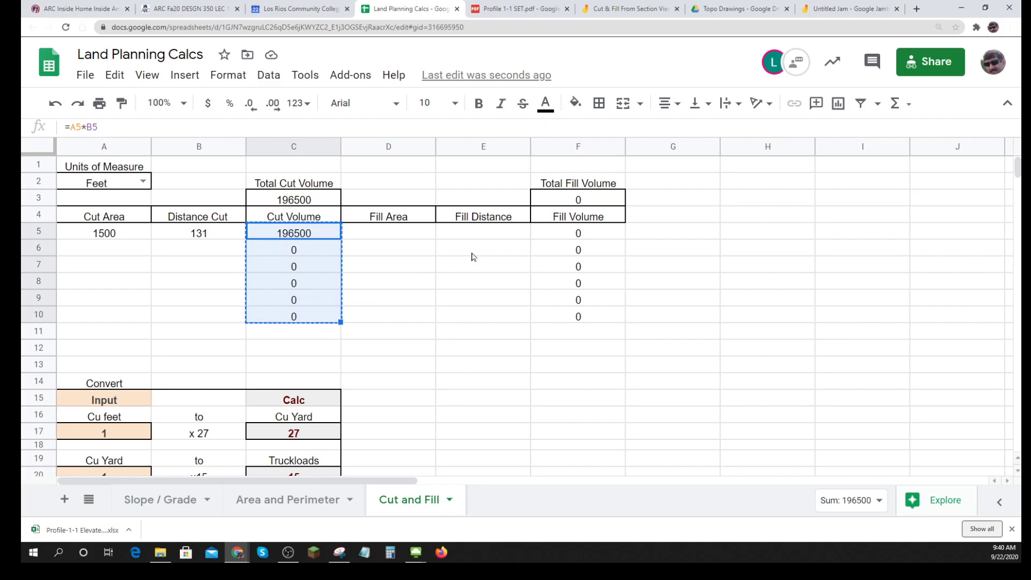
pyautogui.click(559, 233)
pyautogui.hotkey('ctrl', 'v')
pyautogui.click(629, 391)
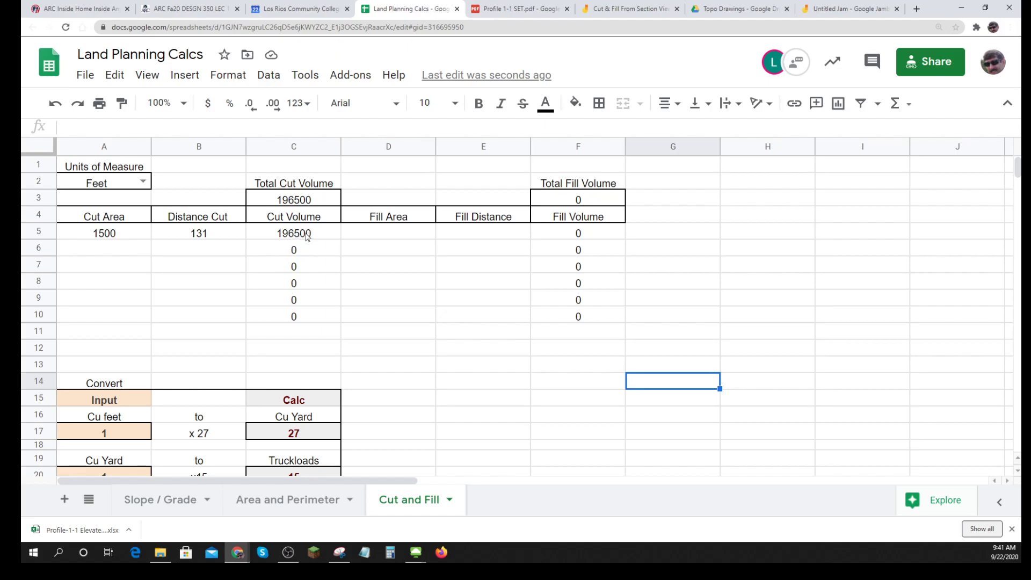
# Enter 196500 as the Cu feet input in A17
pyautogui.scroll(-1, 369, 348)
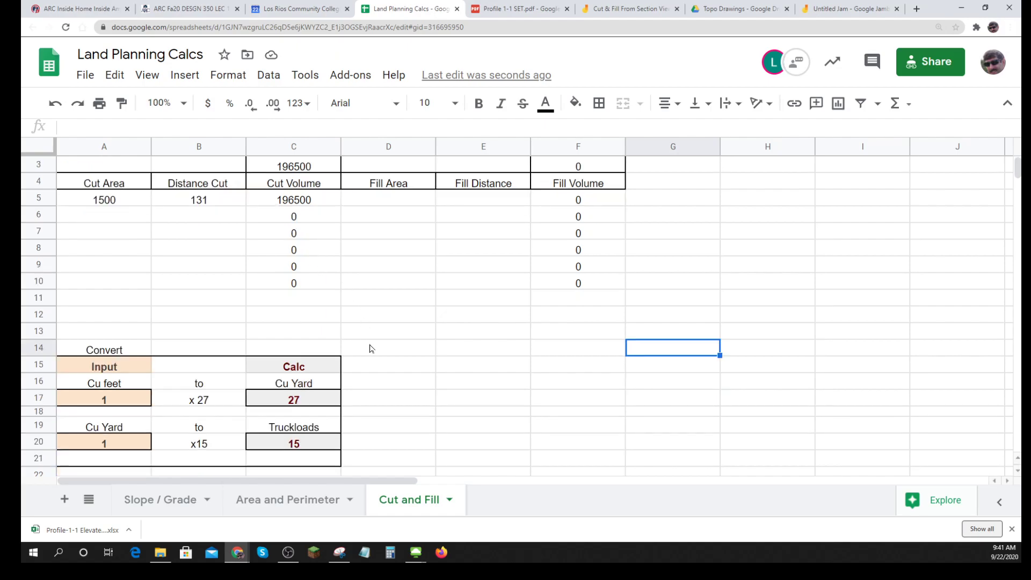
pyautogui.click(105, 401)
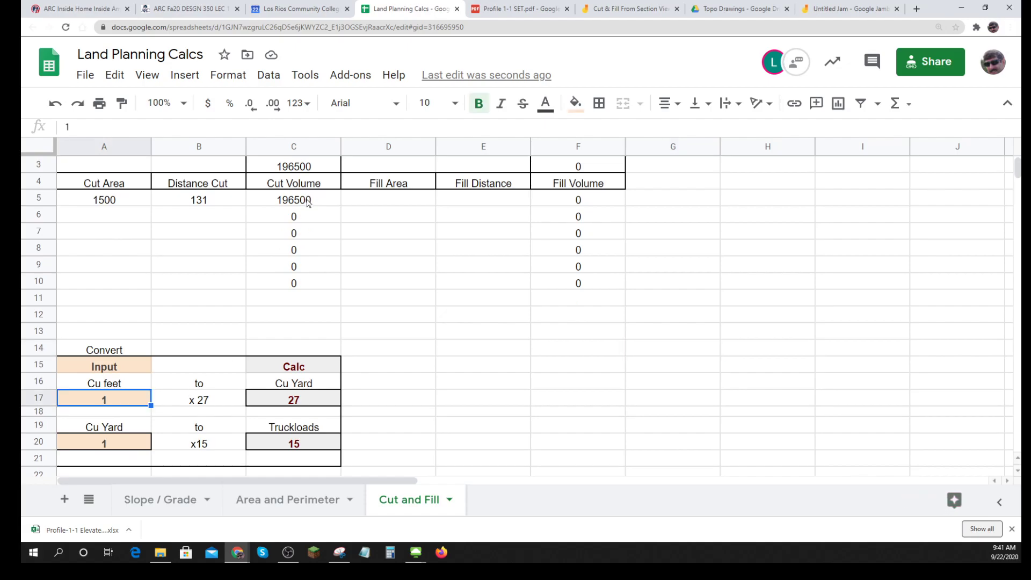
pyautogui.write('196500')
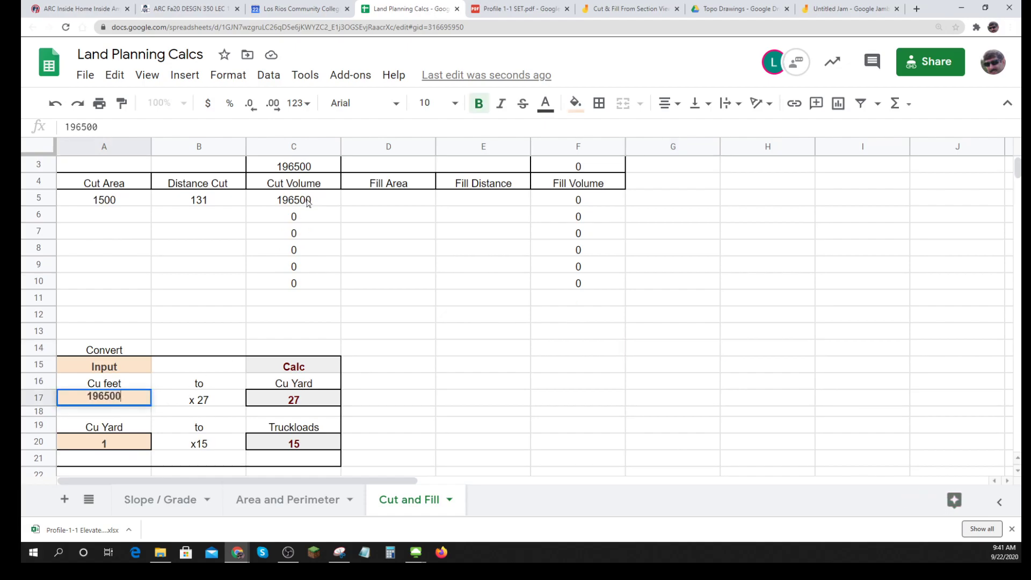
pyautogui.press('Return')
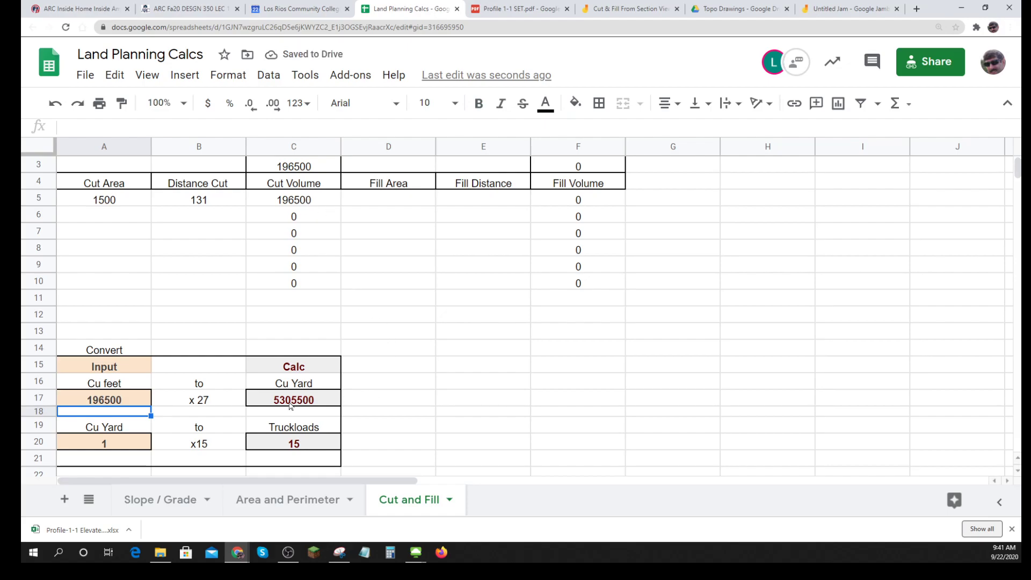
# Correct the cubic feet to cubic yards factor label in B17 to /27
pyautogui.doubleClick(199, 404)
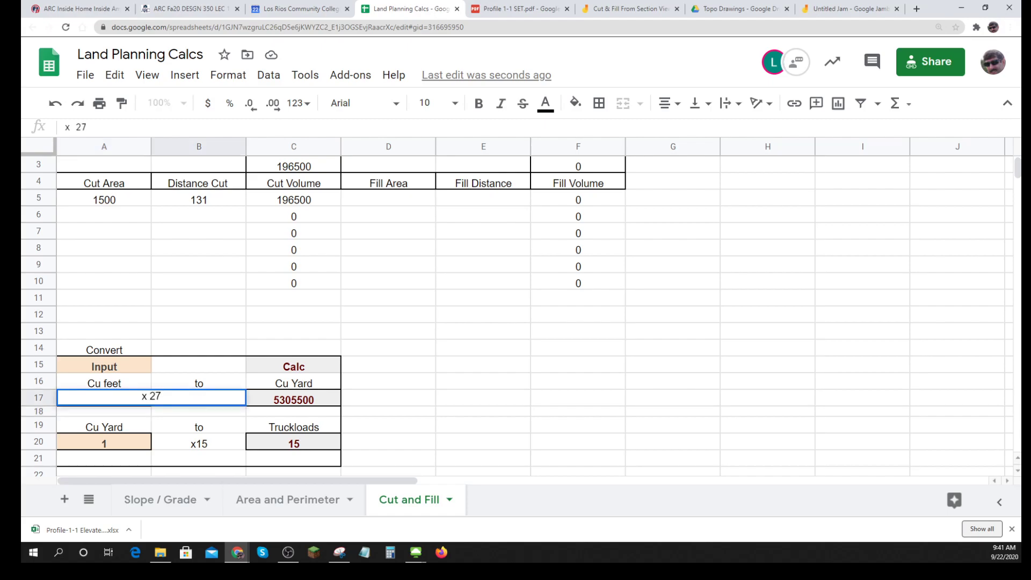
pyautogui.hotkey('shift', 'Left')
pyautogui.hotkey('shift', 'Left')
pyautogui.write('/')
pyautogui.press('Return')
# Correct the Cu Yard formula in C17 to =A17/27 so it divides instead of multiplying
pyautogui.click(317, 403)
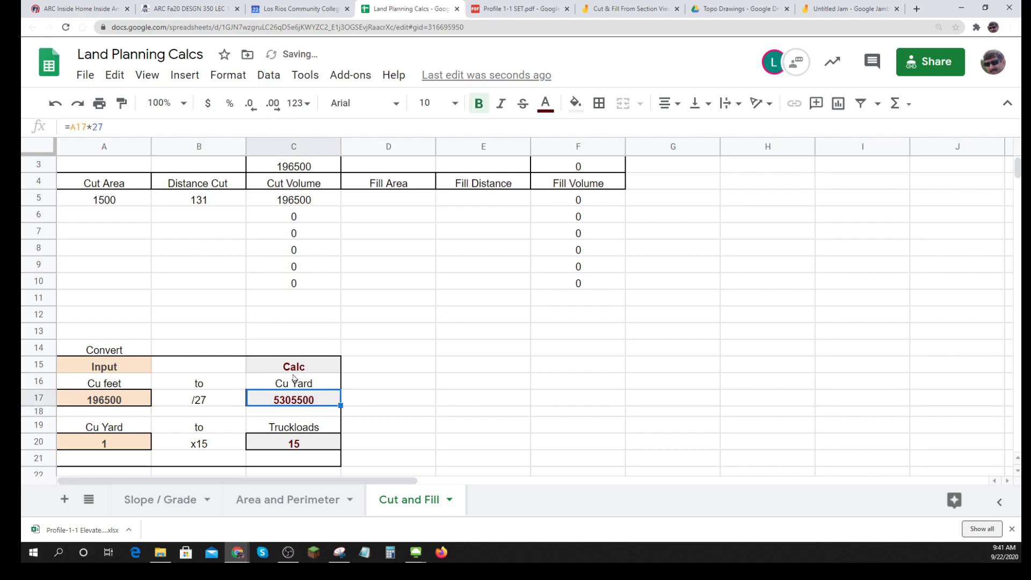
pyautogui.click(91, 126)
pyautogui.press('BackSpace')
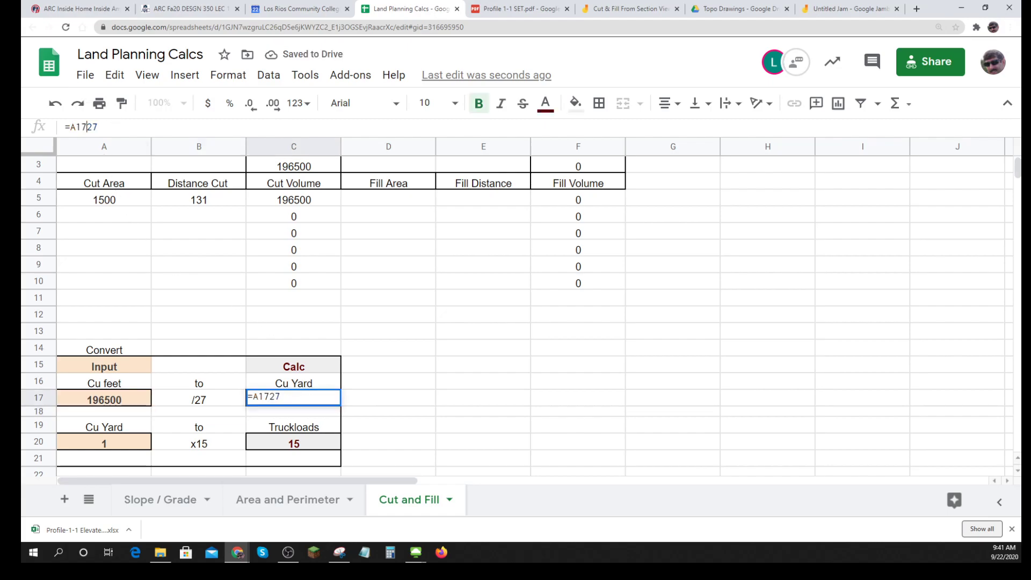
pyautogui.write('/')
pyautogui.press('Return')
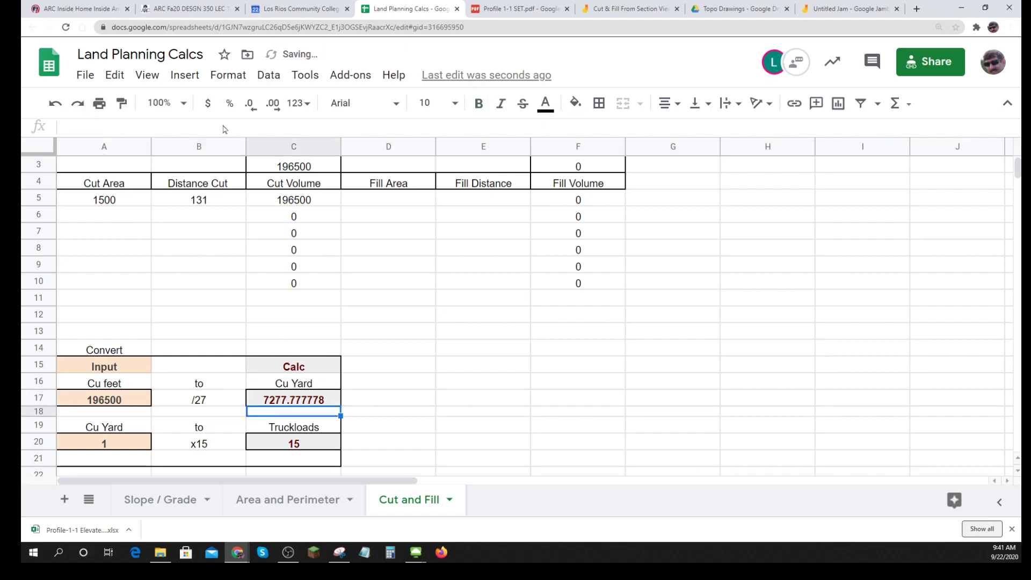
# Correct the cubic yards to truckloads factor label in B20 to /15
pyautogui.scroll(-1, 414, 361)
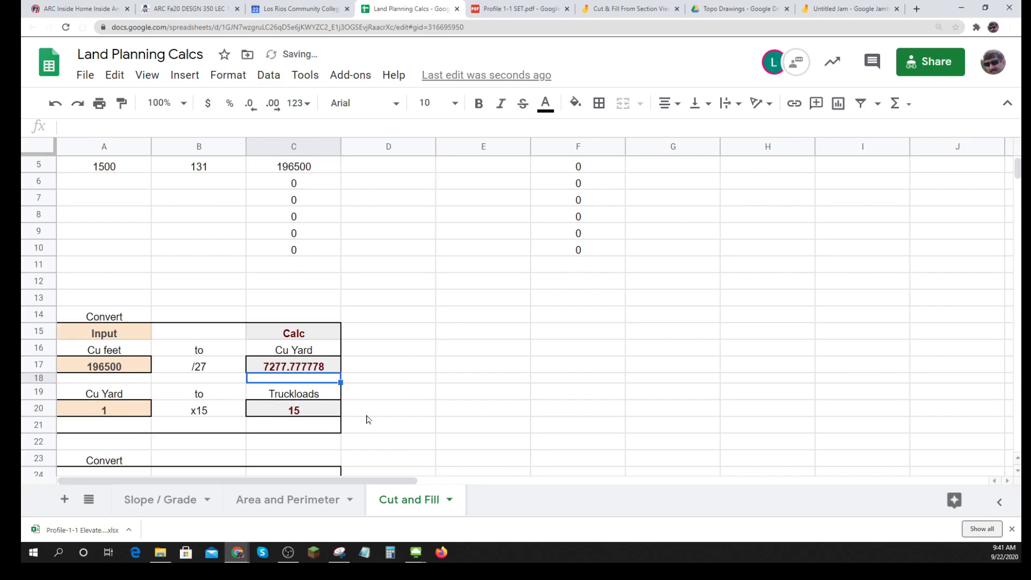
pyautogui.click(112, 414)
pyautogui.click(199, 415)
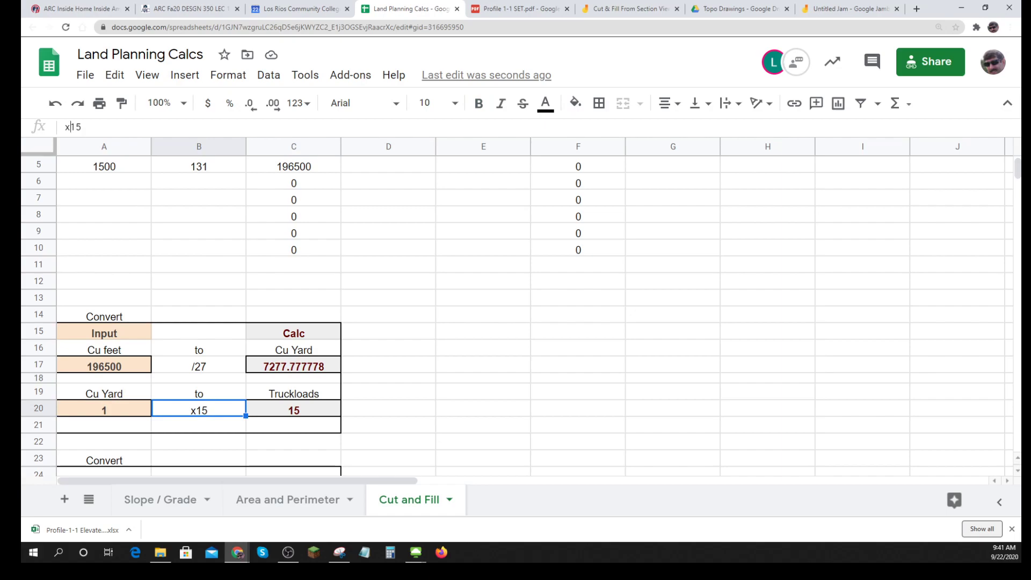
pyautogui.click(70, 126)
pyautogui.press('BackSpace')
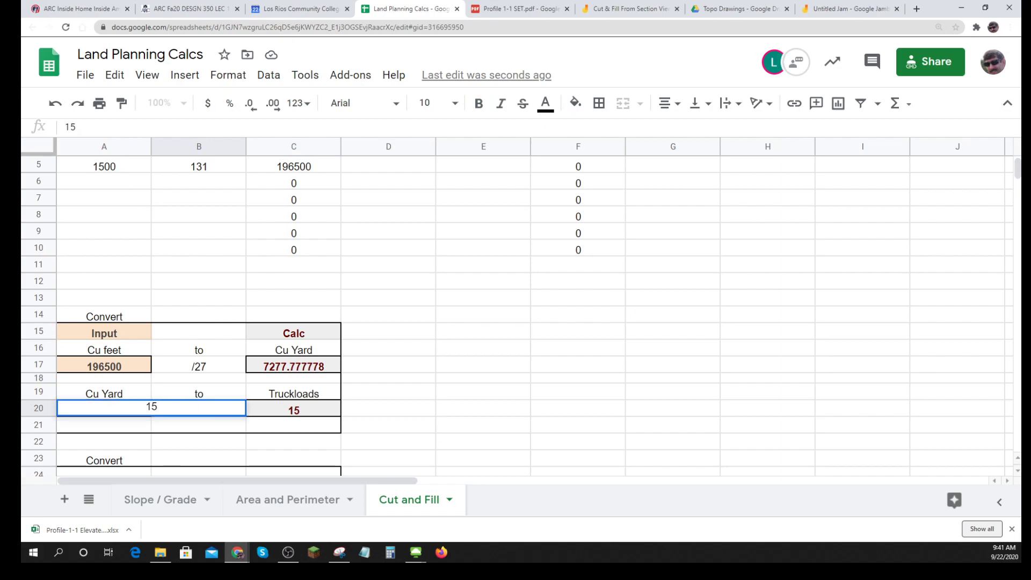
pyautogui.write('/')
pyautogui.press('Return')
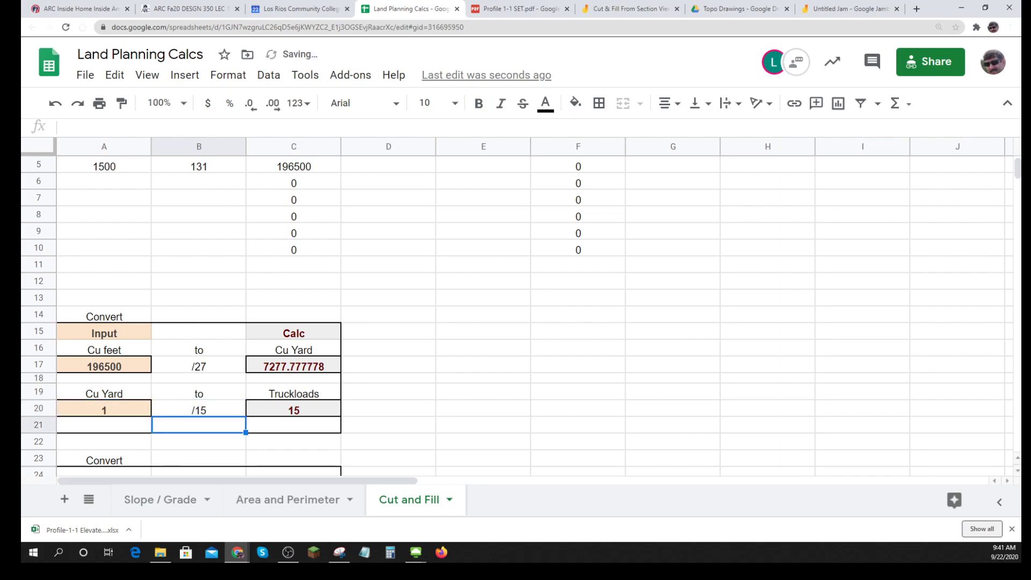
# Correct the Truckloads formula in C20 to =A20/15
pyautogui.click(283, 414)
pyautogui.click(91, 127)
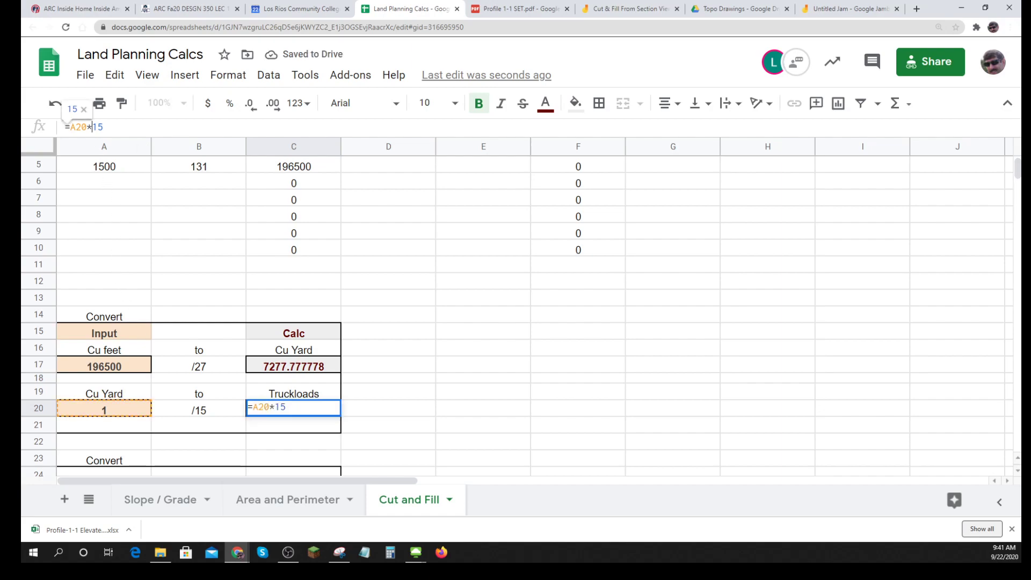
pyautogui.press('BackSpace')
pyautogui.write('/')
pyautogui.press('Return')
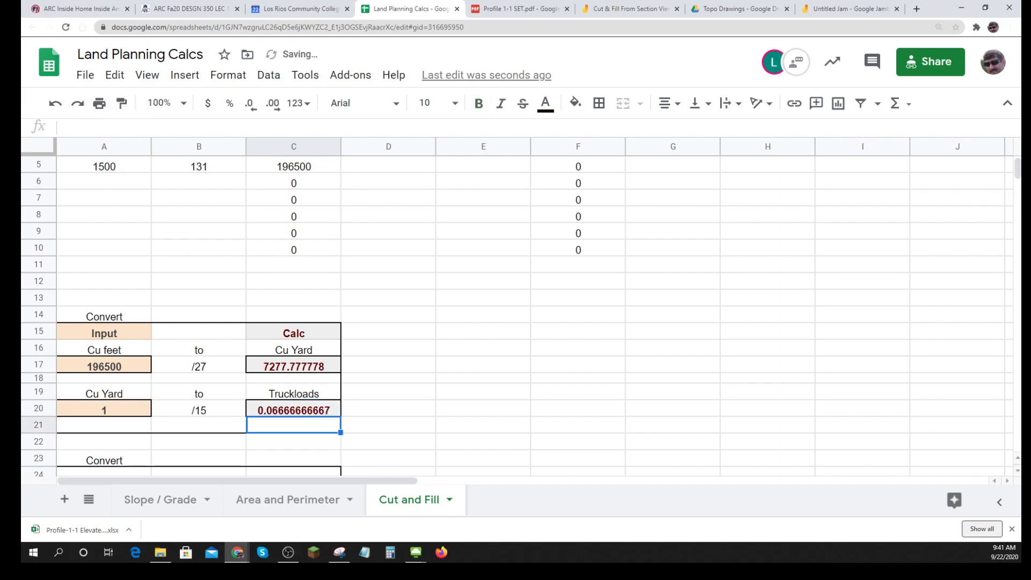
# Enter 7275 as the Cu Yard input for the truckloads conversion in A20
pyautogui.click(114, 412)
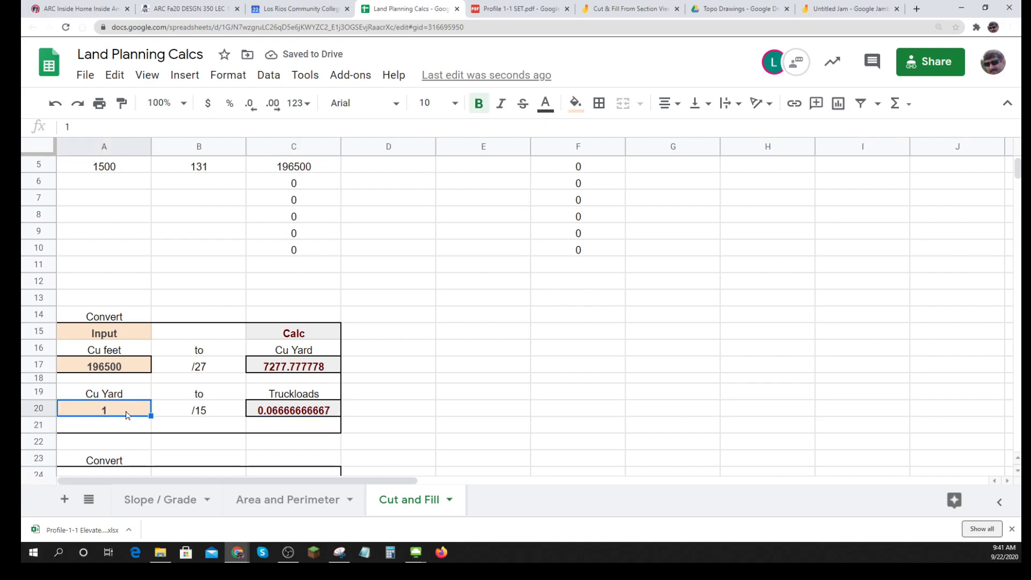
pyautogui.write('7')
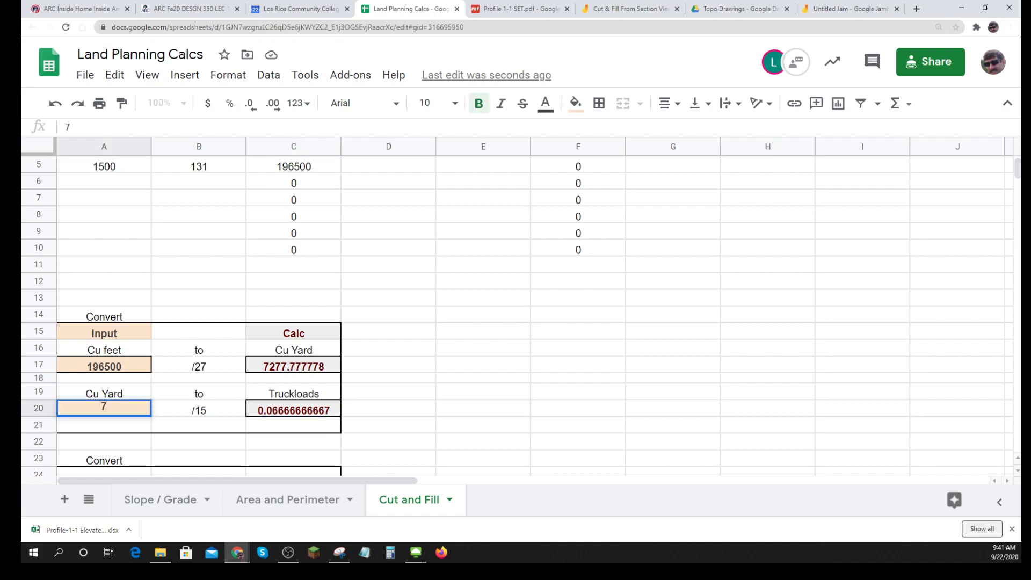
pyautogui.write('275')
pyautogui.press('Return')
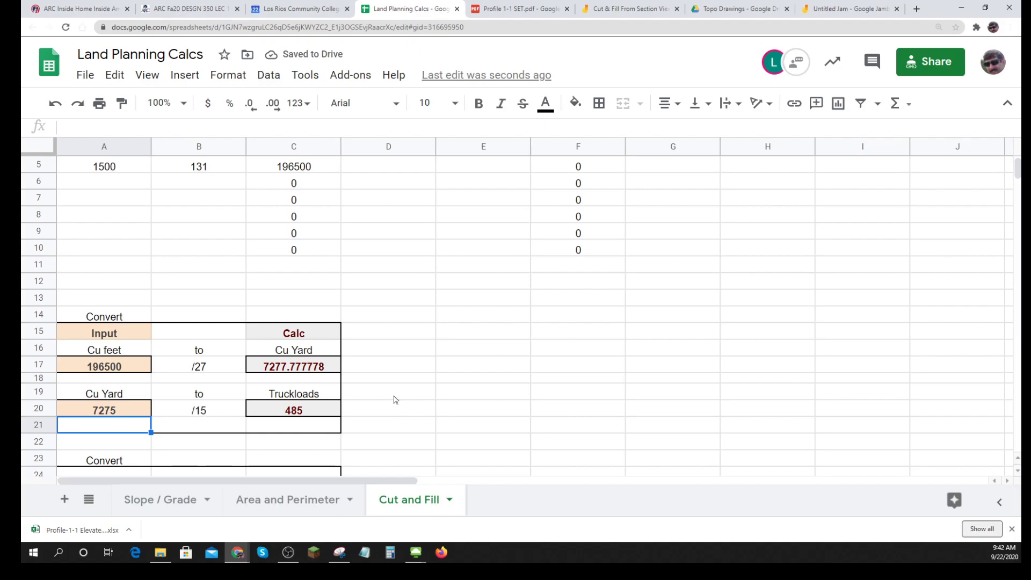
# Correct the truckloads to cubic yards factor label in B26 to *15
pyautogui.scroll(-3, 379, 389)
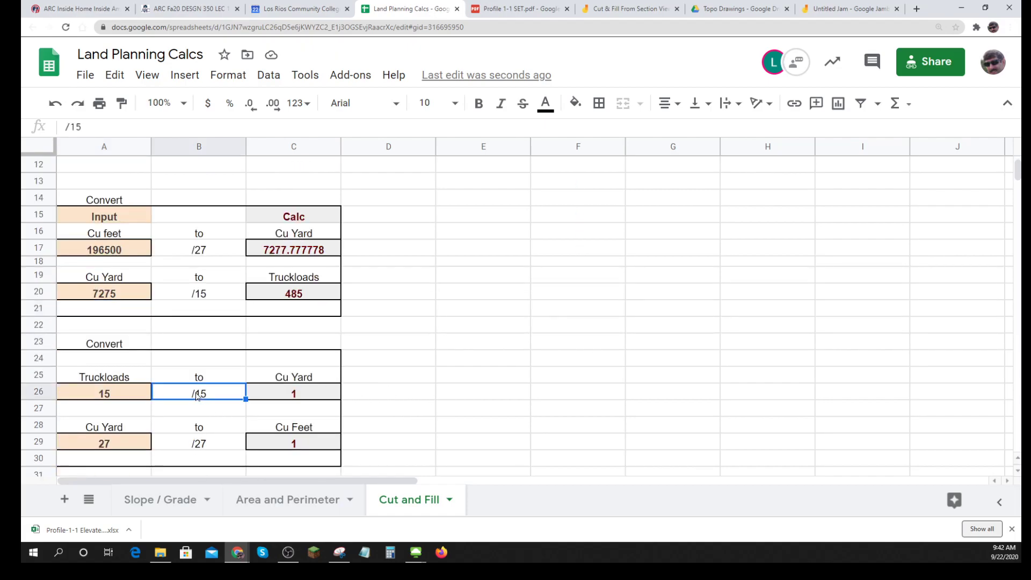
pyautogui.doubleClick(162, 399)
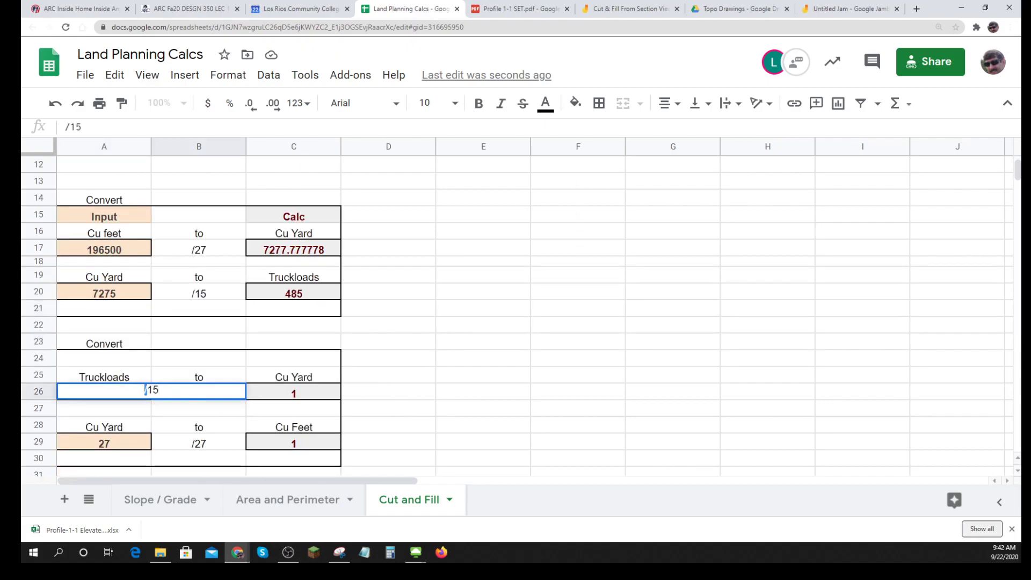
pyautogui.press('Delete')
pyautogui.write('*')
pyautogui.press('Tab')
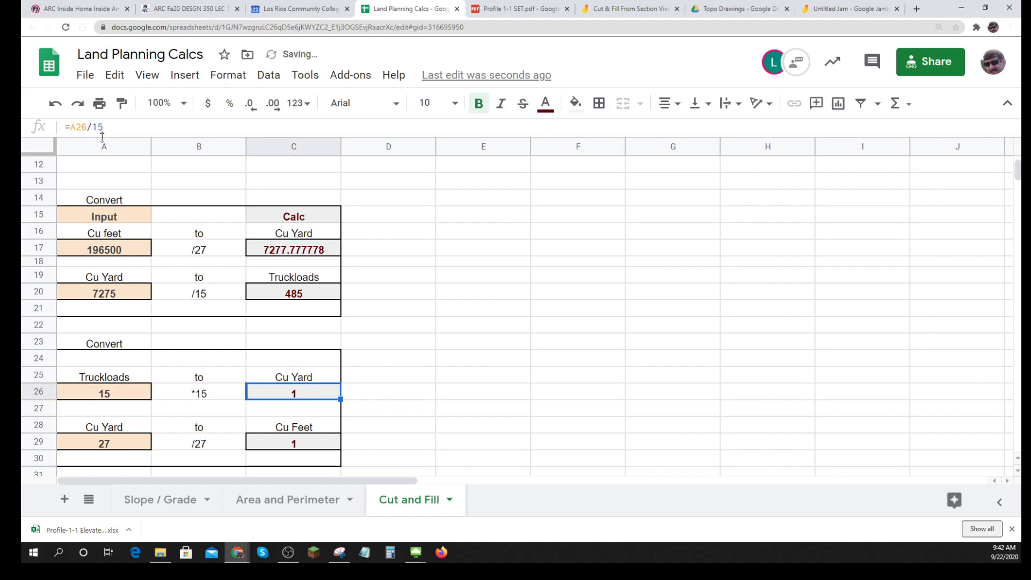
pyautogui.press('Return')
pyautogui.write('*')
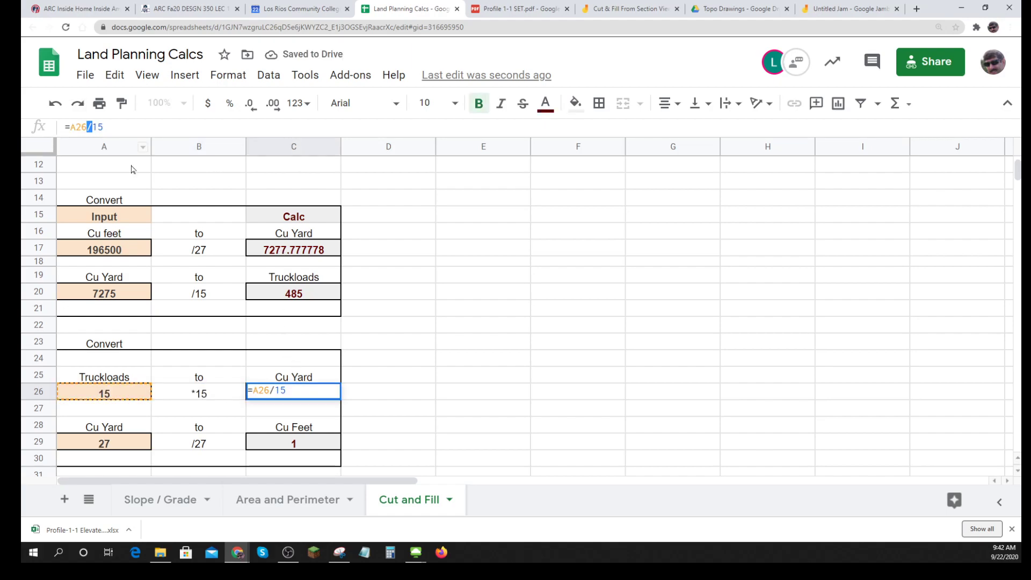
pyautogui.click(524, 333)
pyautogui.click(445, 411)
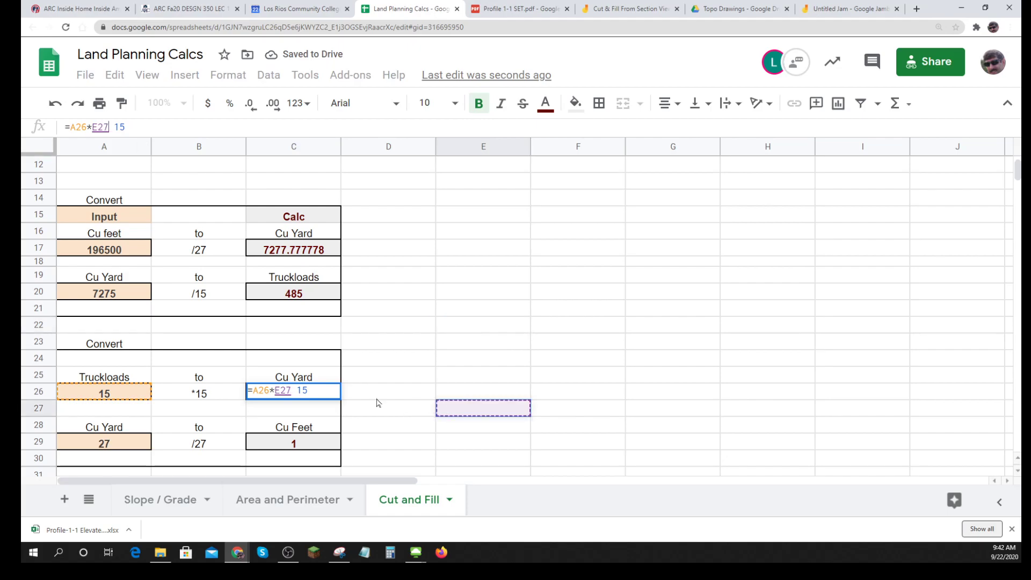
pyautogui.click(454, 427)
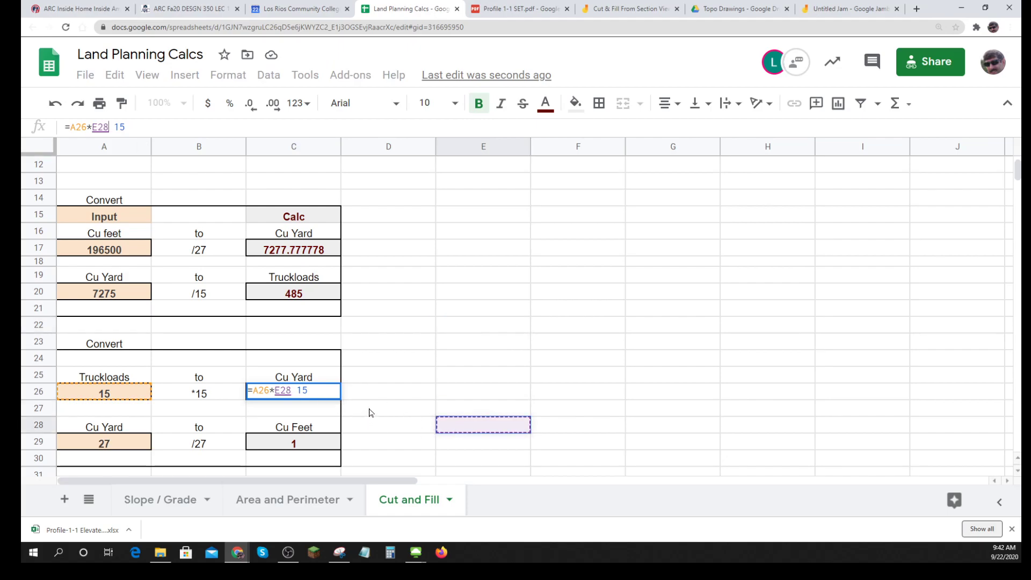
pyautogui.press('Escape')
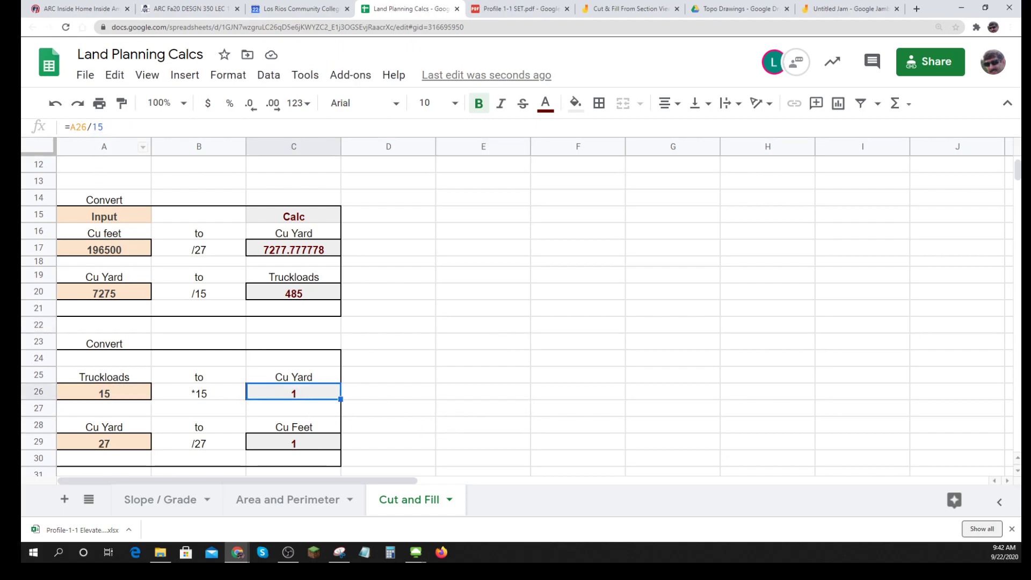
# Correct the Cu Yard formula in C26 to =A26*15
pyautogui.click(93, 127)
pyautogui.press('BackSpace')
pyautogui.write('*')
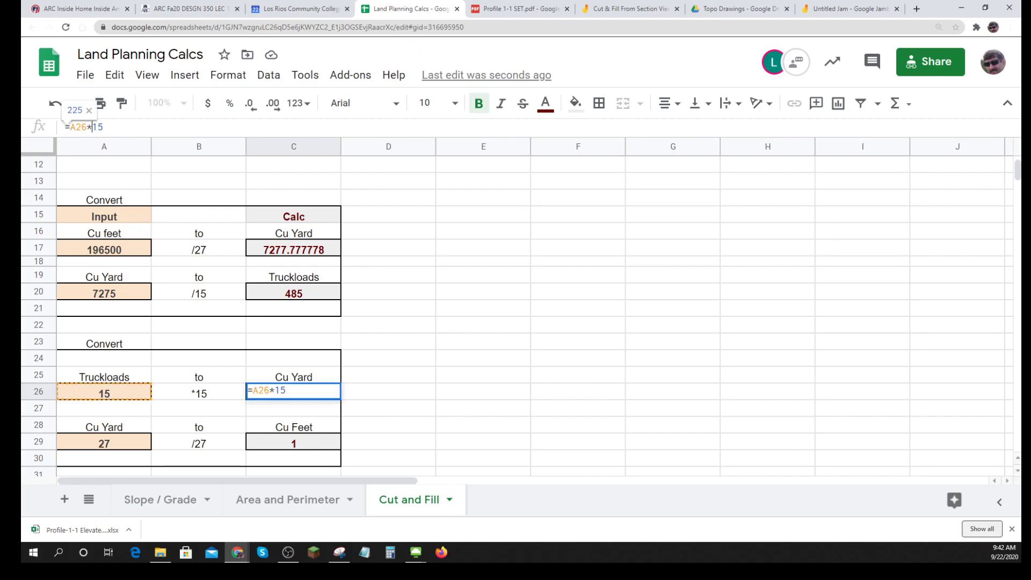
pyautogui.press('Return')
# Correct the cubic yards to cubic feet factor label in B29 to *27
pyautogui.click(192, 443)
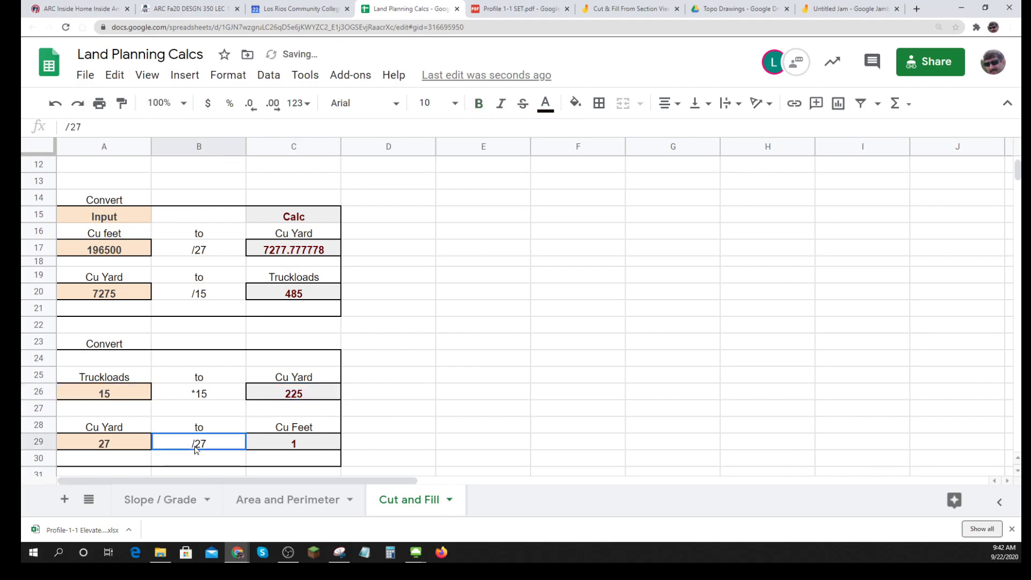
pyautogui.moveTo(193, 434); pyautogui.dragTo(146, 439)
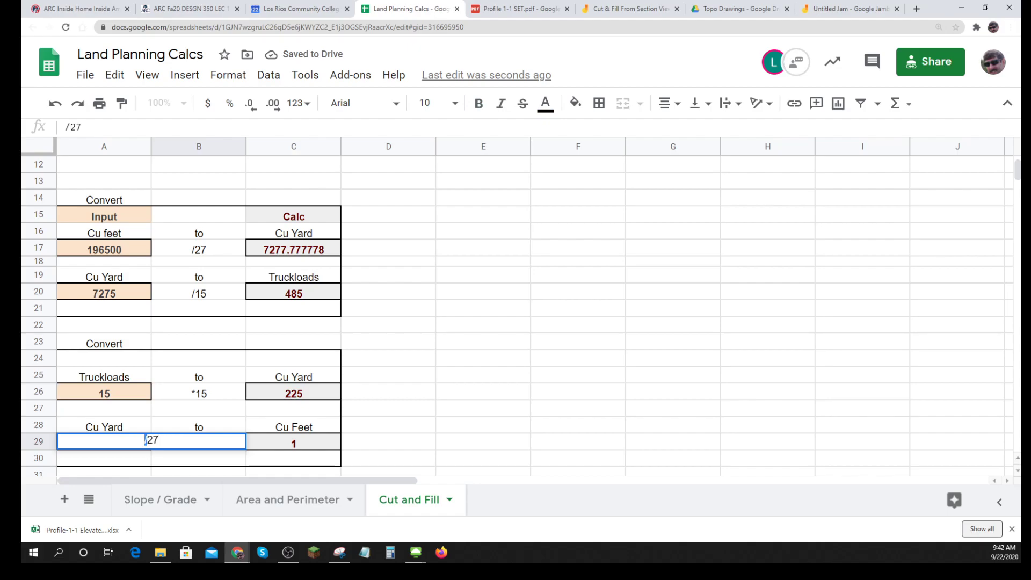
pyautogui.press('BackSpace')
pyautogui.write('*')
pyautogui.press('Return')
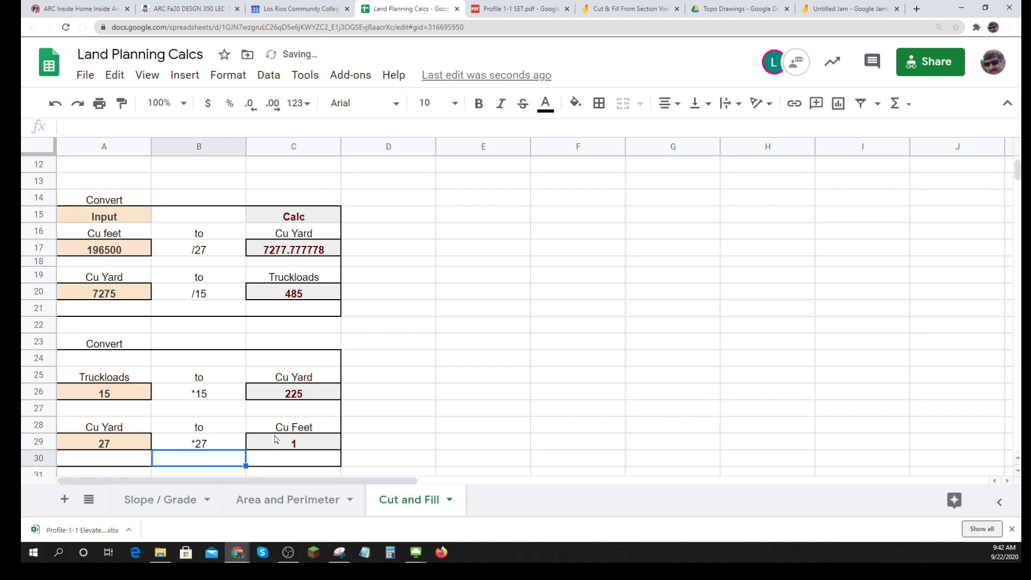
# Correct the Cu Feet formula in C29 to =A29*27
pyautogui.click(275, 440)
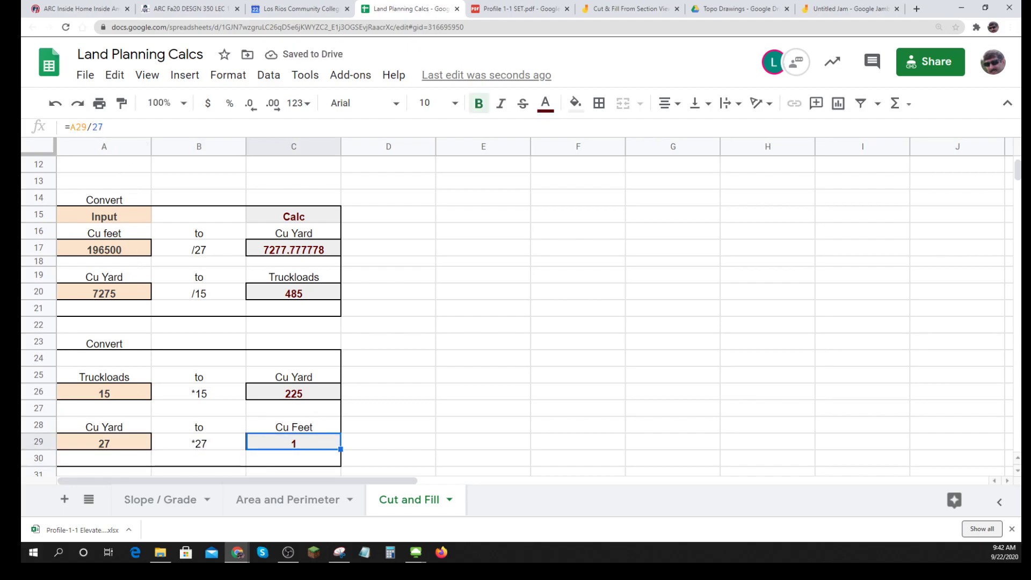
pyautogui.click(92, 127)
pyautogui.press('BackSpace')
pyautogui.write('*')
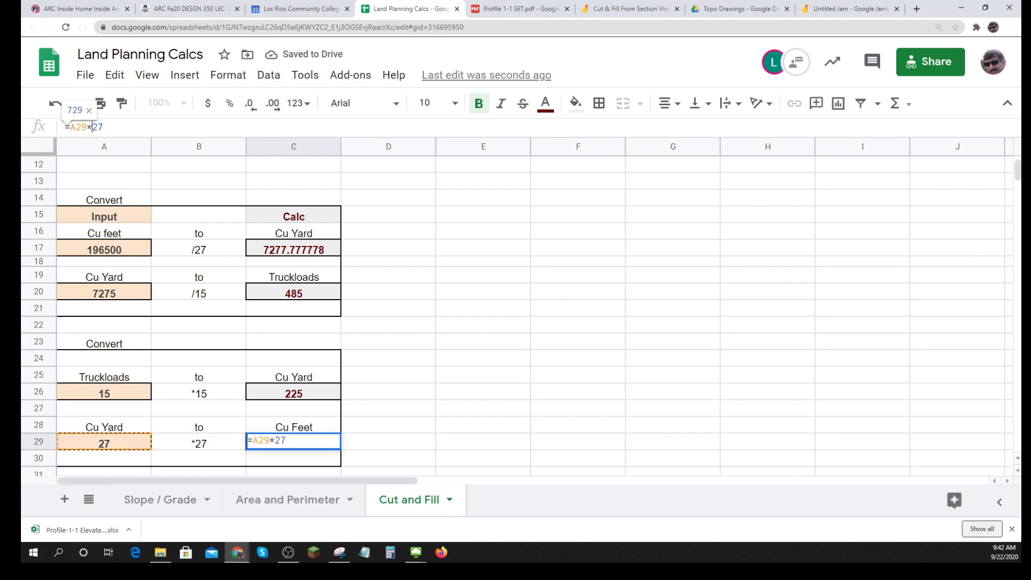
pyautogui.press('Return')
pyautogui.click(393, 412)
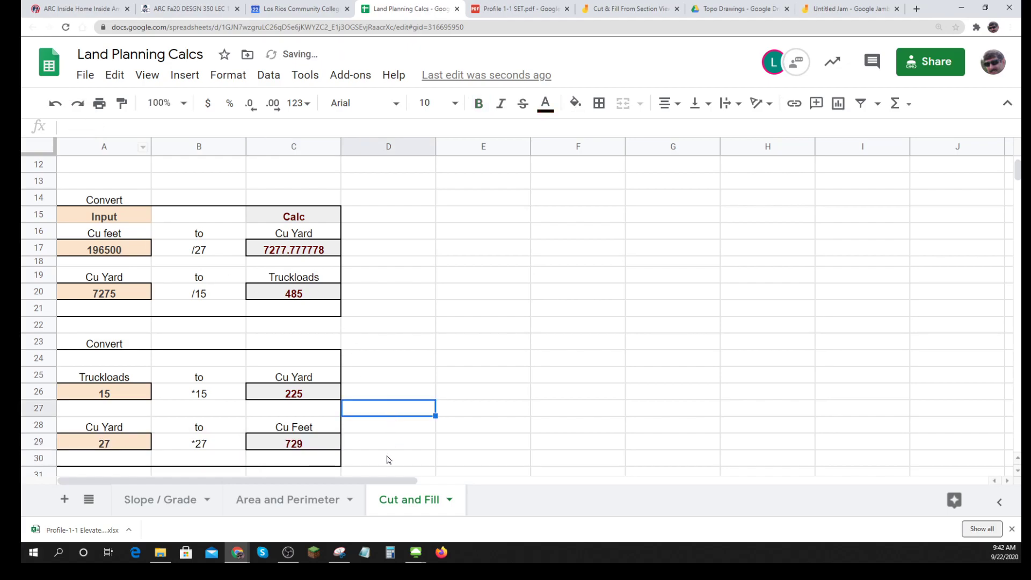
# Set both the Truckloads input in A26 and the Cu Yard input in A29 to 1
pyautogui.click(124, 395)
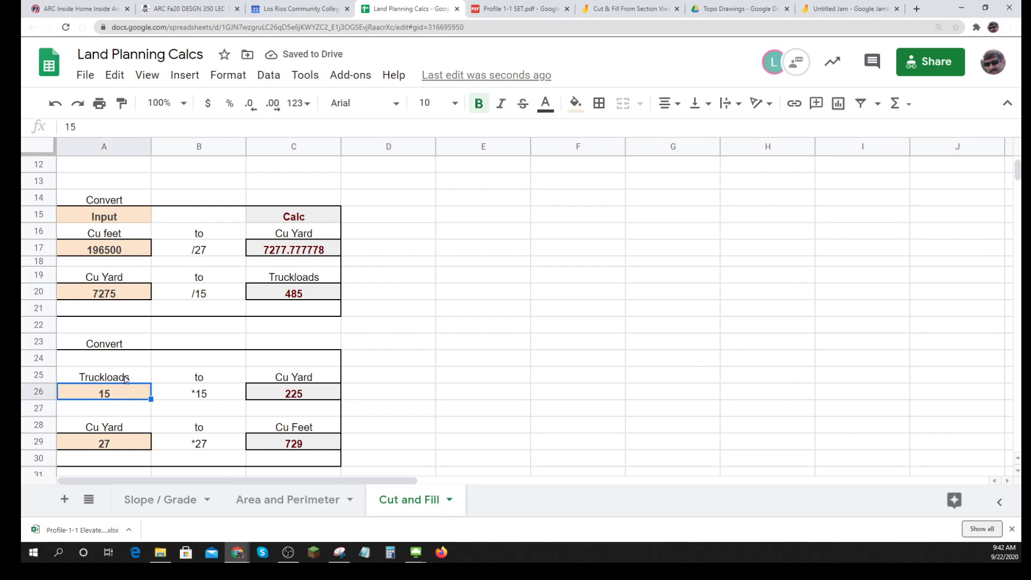
pyautogui.write('1')
pyautogui.press('Return')
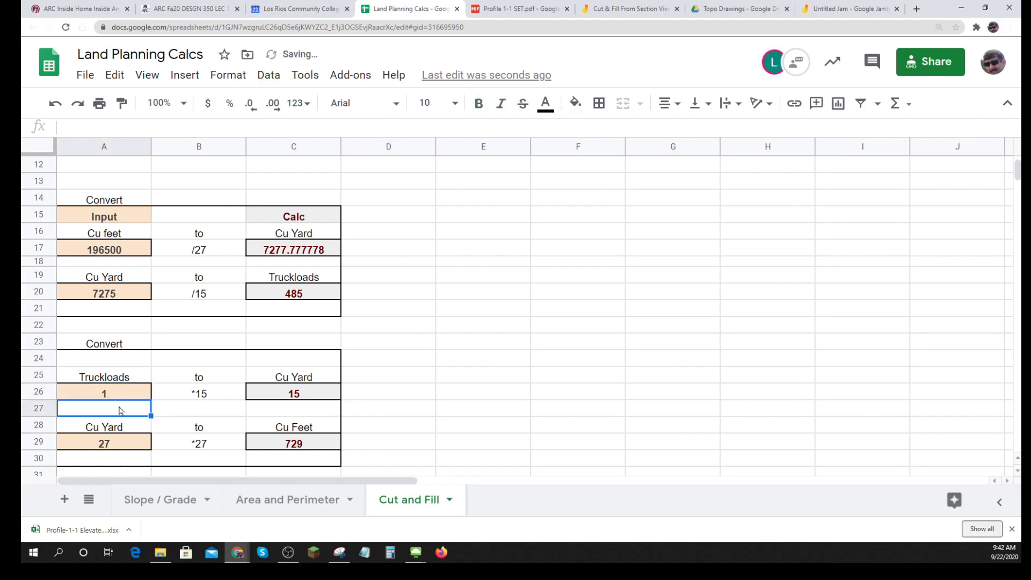
pyautogui.click(123, 439)
pyautogui.write('1')
pyautogui.press('Return')
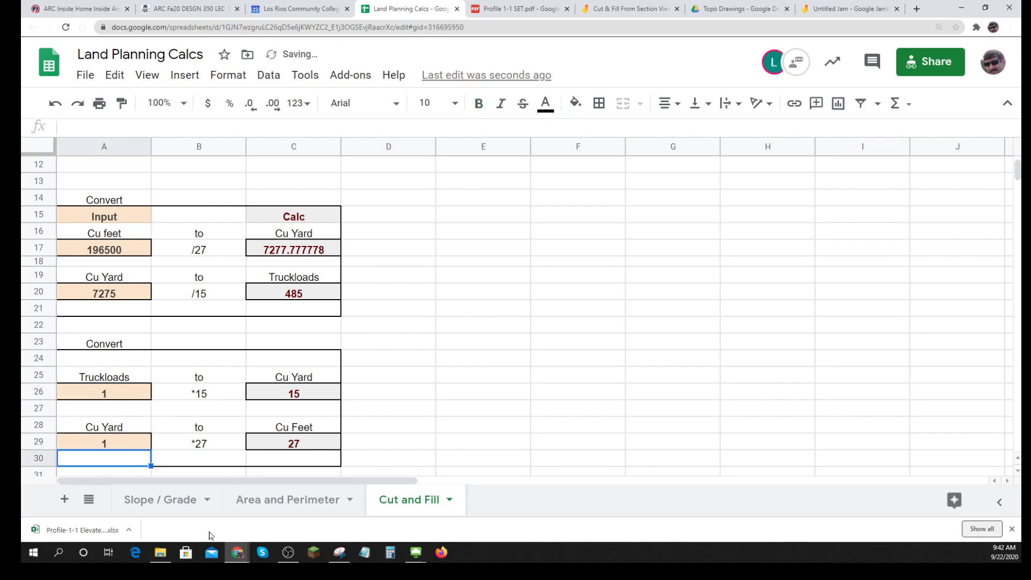
pyautogui.scroll(5, 435, 432)
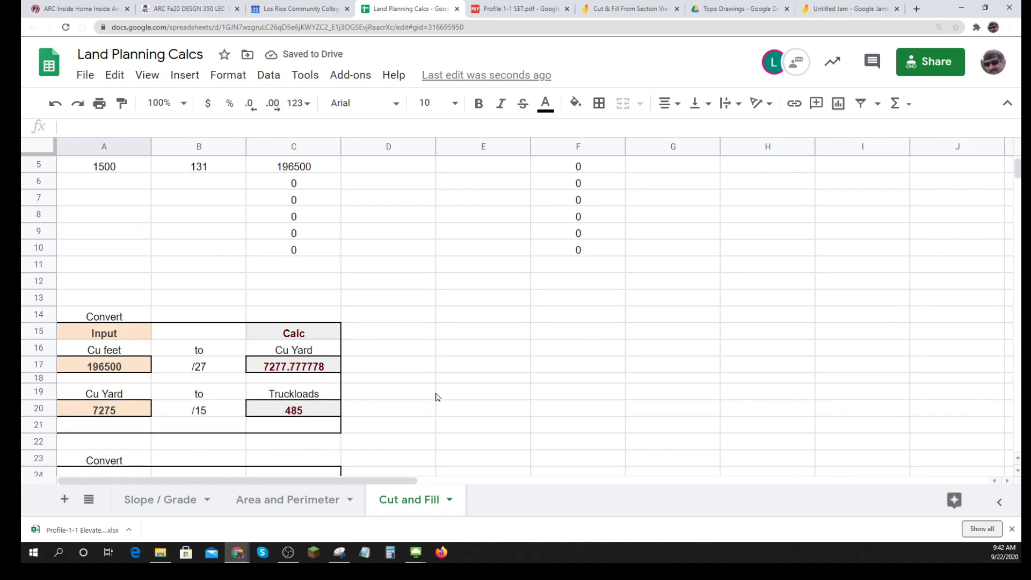
# Enter a second cut entry in row 6 with a Cut Area of 500 and a Distance Cut of 125
pyautogui.click(103, 235)
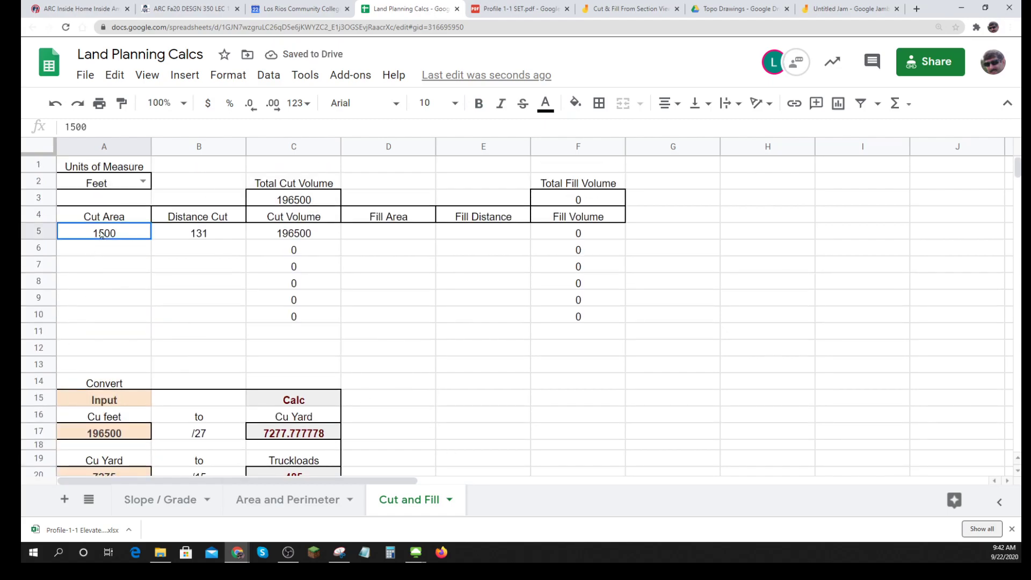
pyautogui.click(215, 234)
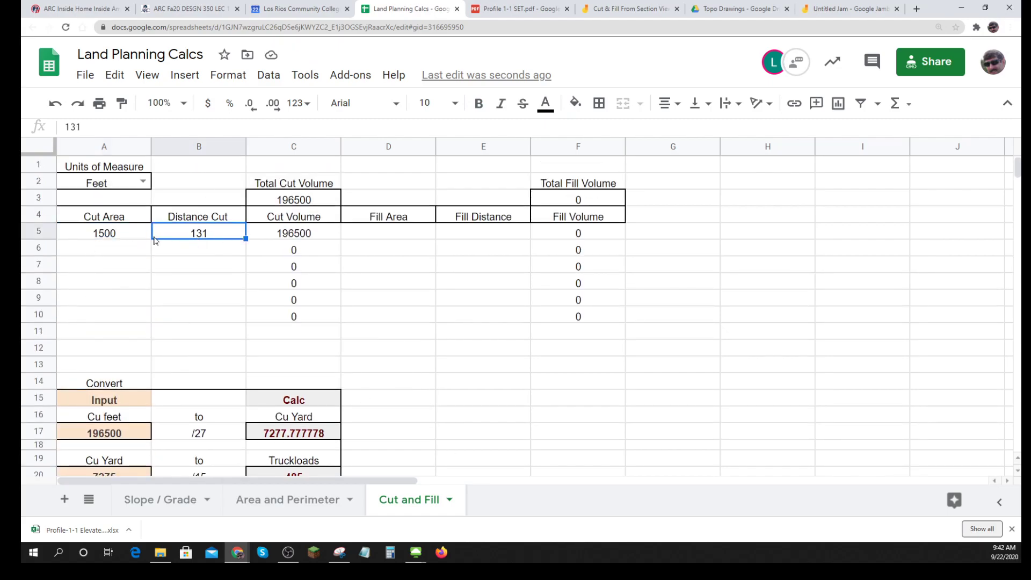
pyautogui.click(108, 253)
pyautogui.click(180, 253)
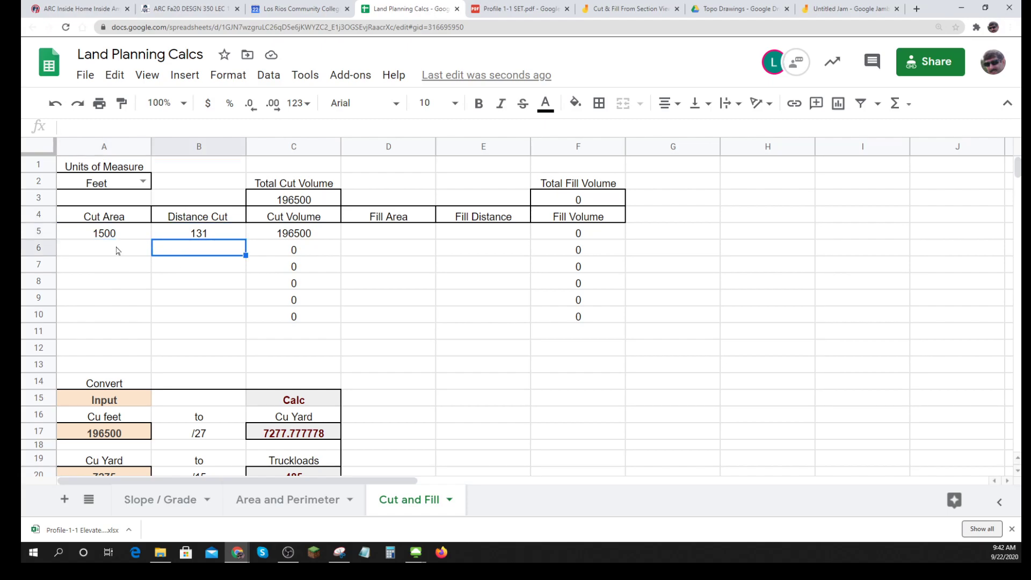
pyautogui.click(118, 248)
pyautogui.write('500')
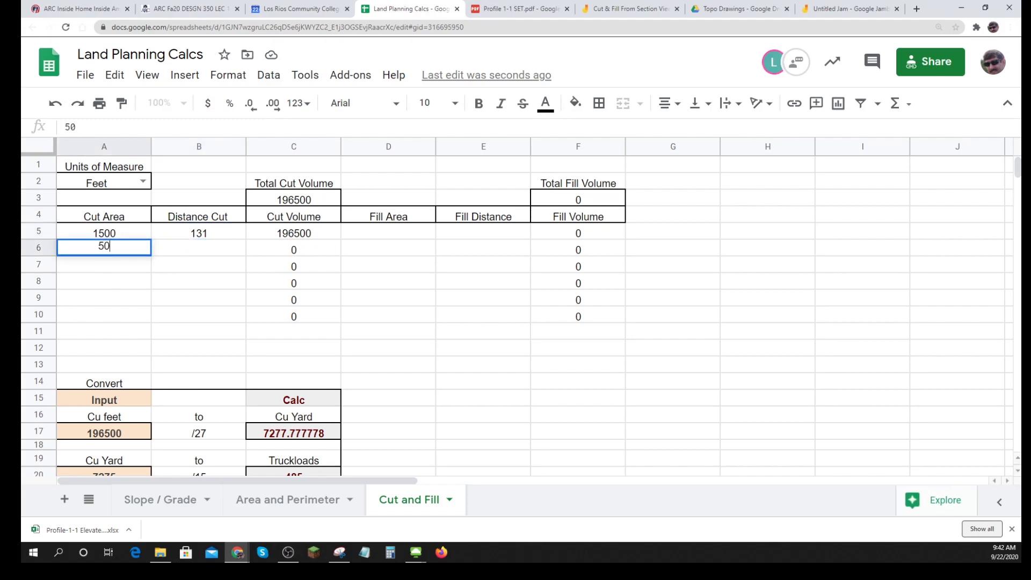
pyautogui.click(238, 251)
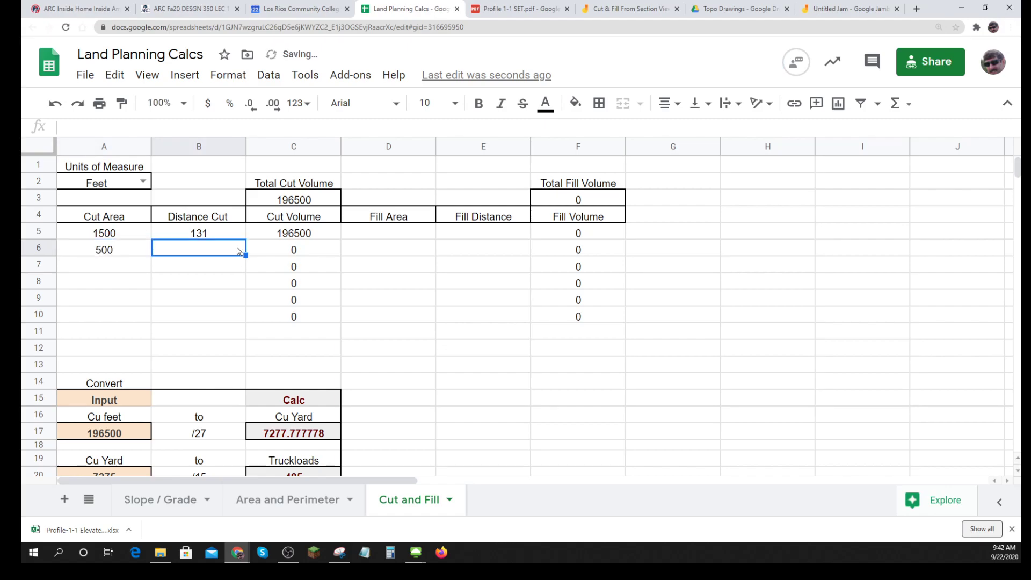
pyautogui.write('125')
pyautogui.press('Return')
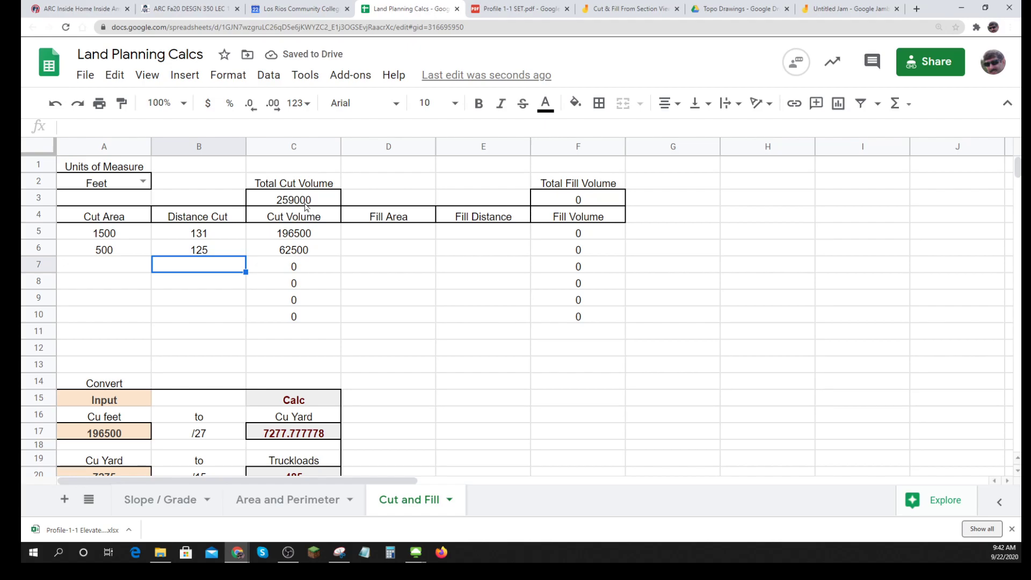
# Enter a Fill Area of 750 and a Fill Distance of 140 in row 5
pyautogui.moveTo(318, 241); pyautogui.dragTo(324, 315)
pyautogui.click(403, 235)
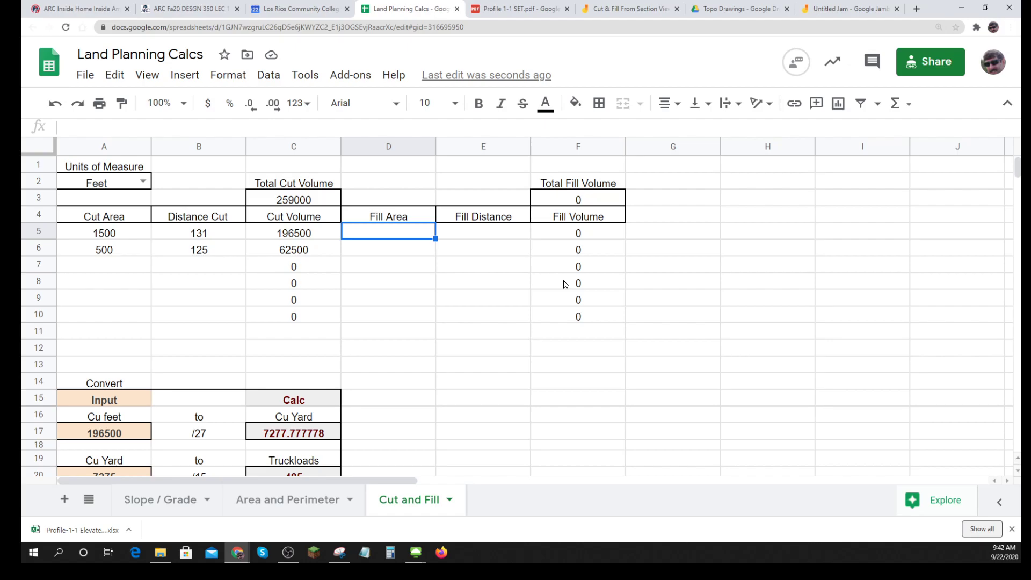
pyautogui.write('750')
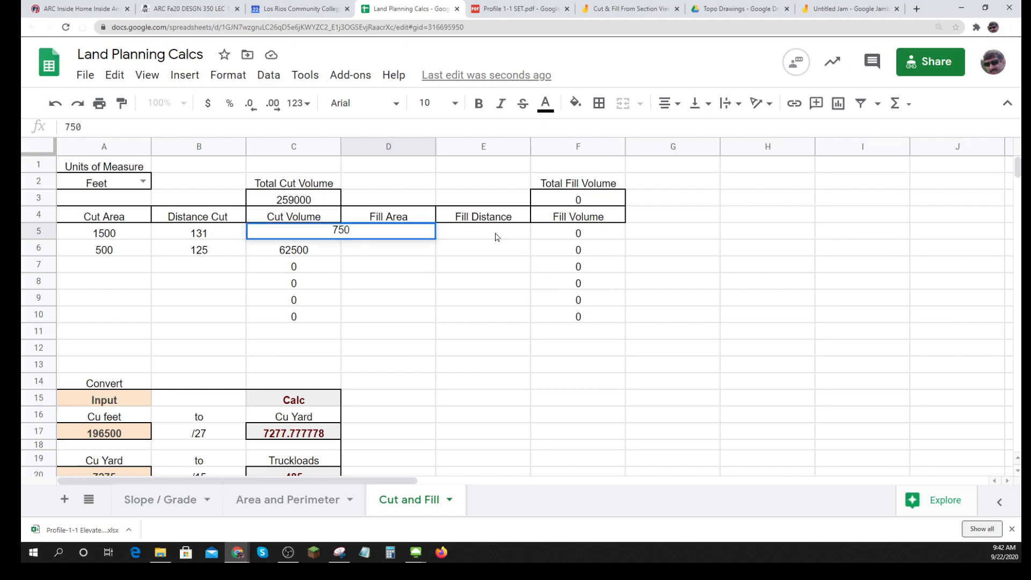
pyautogui.click(495, 238)
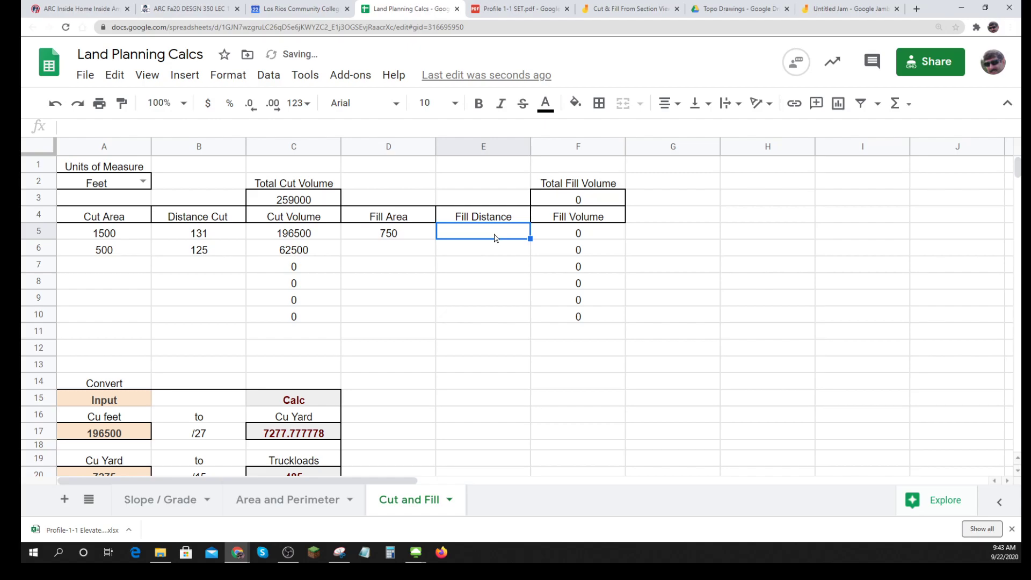
pyautogui.write('140')
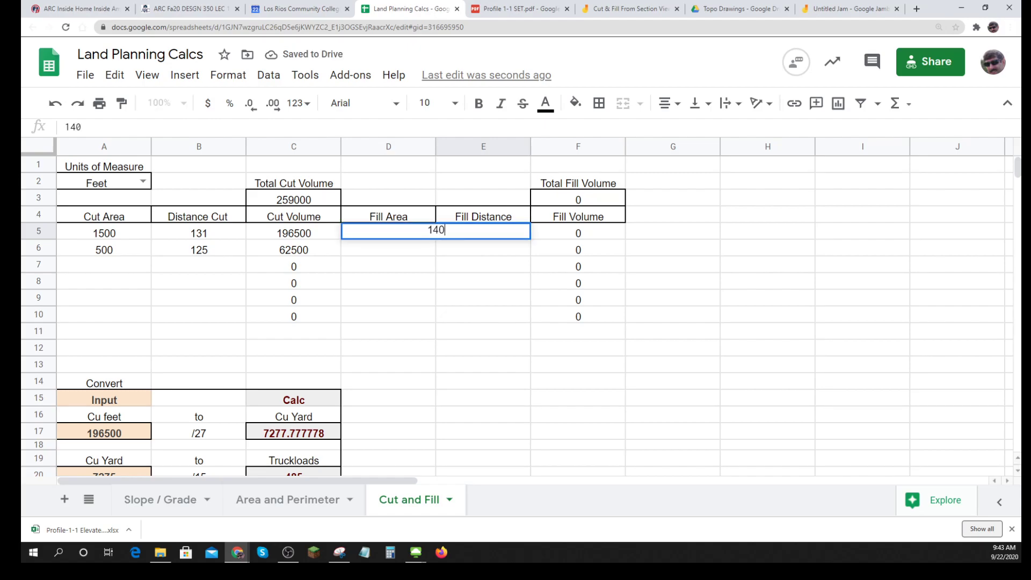
pyautogui.press('Return')
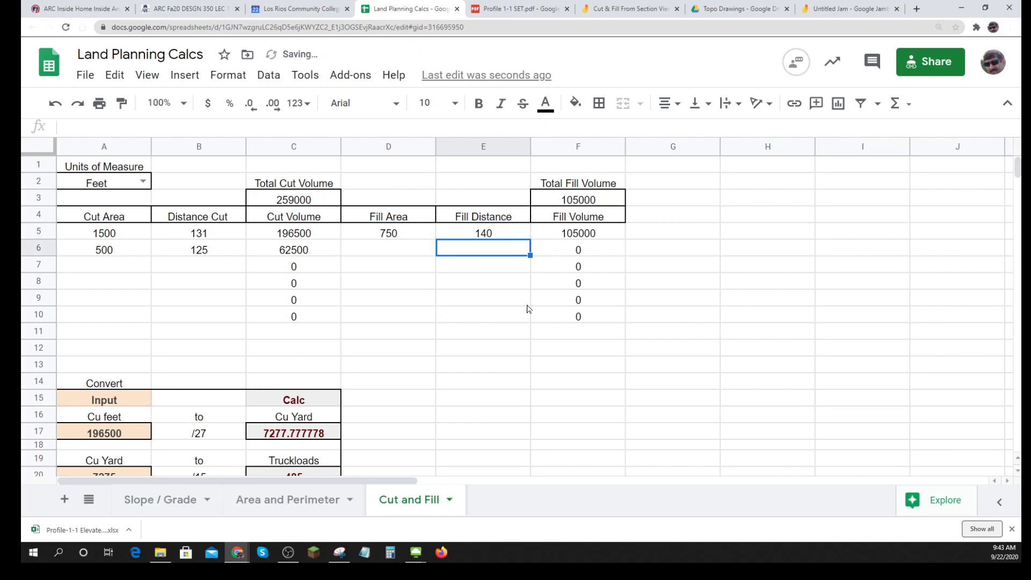
# Examine the Total Cut Volume formula in C3 and the Total Fill Volume formula in F3
pyautogui.scroll(-7, 500, 339)
pyautogui.scroll(7, 504, 334)
pyautogui.click(297, 201)
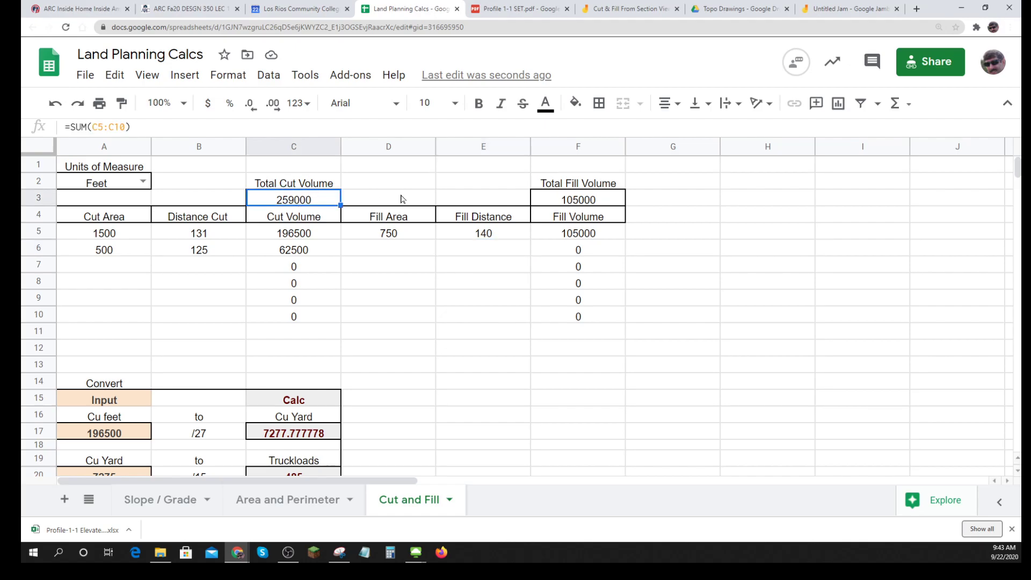
pyautogui.click(576, 199)
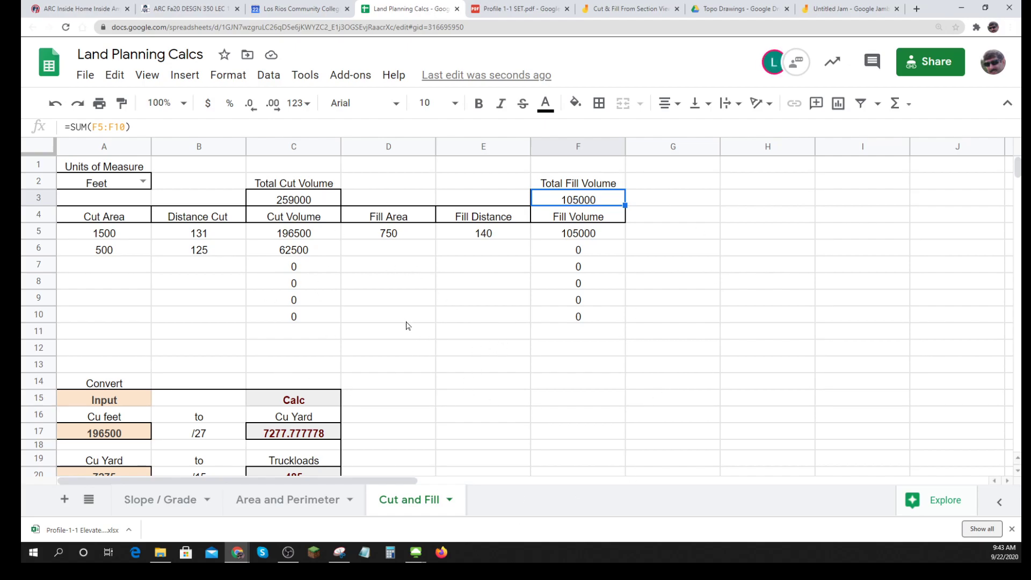
# Examine the area and distance input ranges for cut and fill across rows 5 to 10
pyautogui.moveTo(108, 234); pyautogui.dragTo(101, 315)
pyautogui.moveTo(211, 234); pyautogui.dragTo(214, 317)
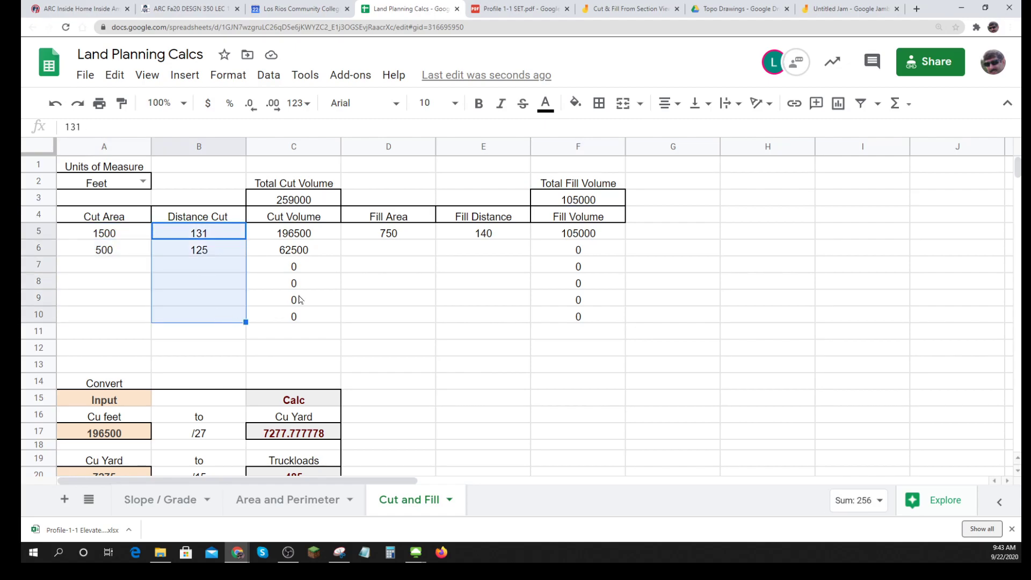
pyautogui.moveTo(387, 234); pyautogui.dragTo(396, 311)
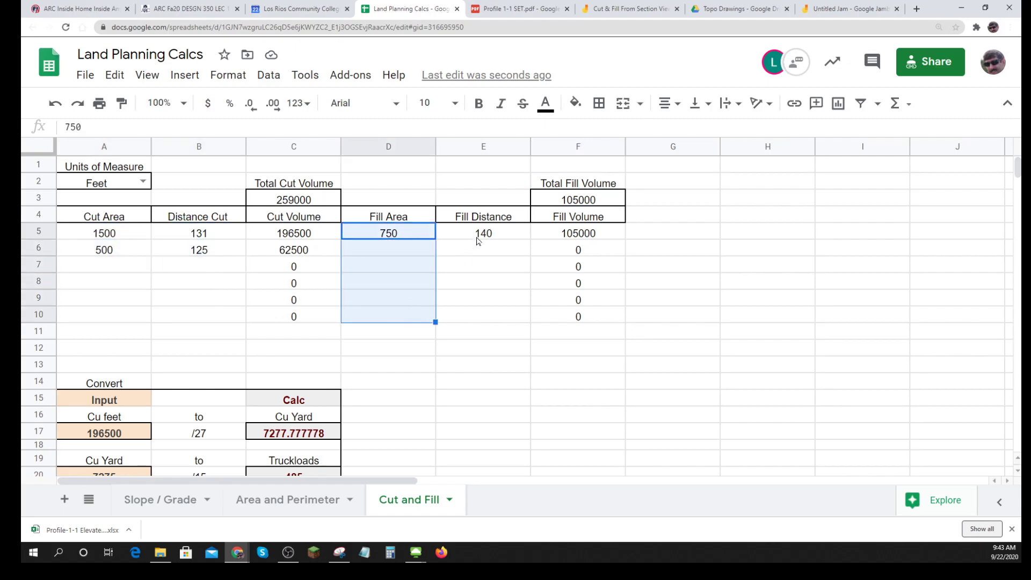
pyautogui.moveTo(478, 236); pyautogui.dragTo(482, 316)
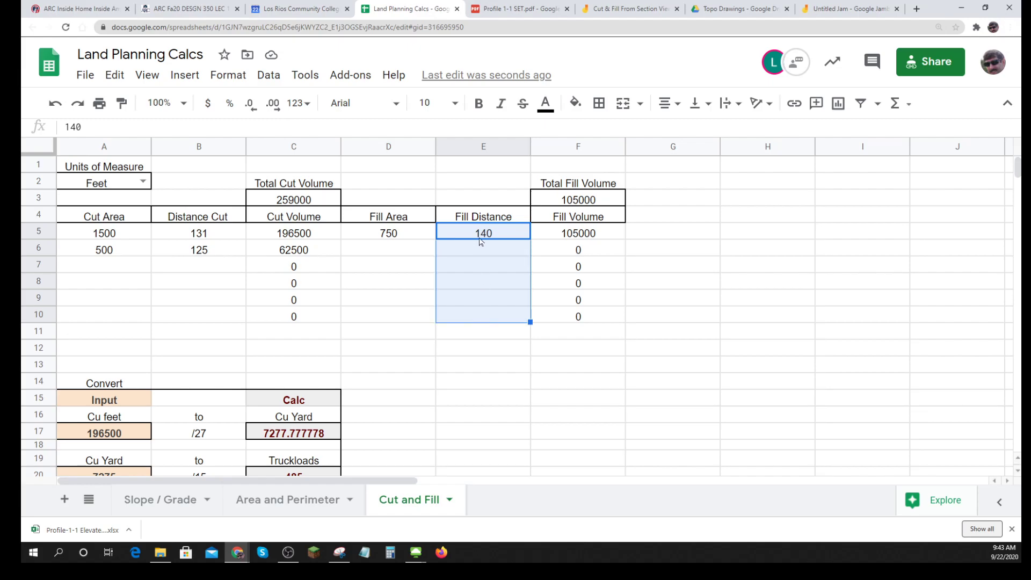
pyautogui.moveTo(476, 236); pyautogui.dragTo(473, 317)
pyautogui.moveTo(397, 233); pyautogui.dragTo(391, 316)
pyautogui.moveTo(208, 239); pyautogui.dragTo(209, 320)
pyautogui.moveTo(116, 234); pyautogui.dragTo(121, 316)
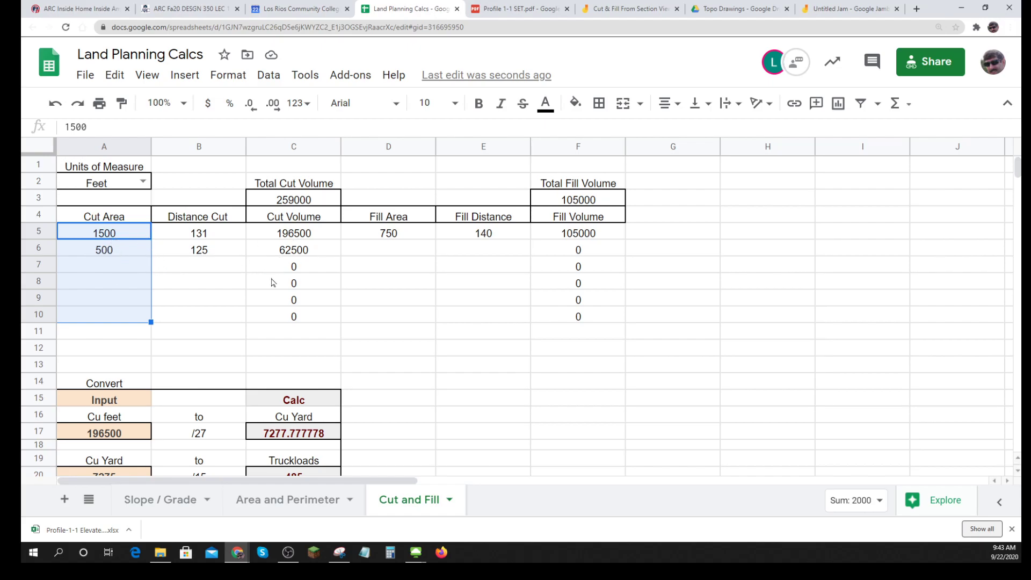
pyautogui.click(502, 319)
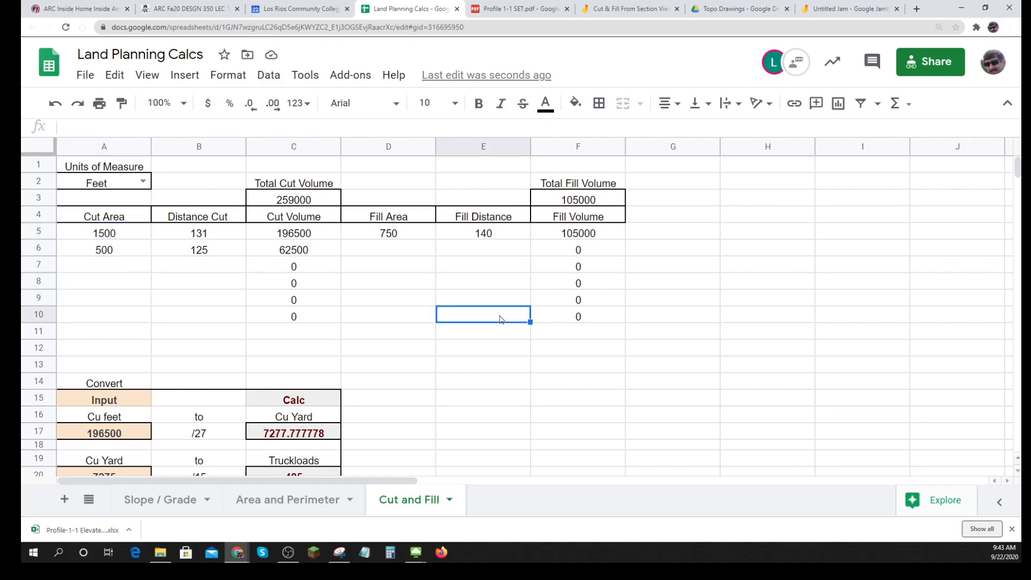
pyautogui.click(472, 334)
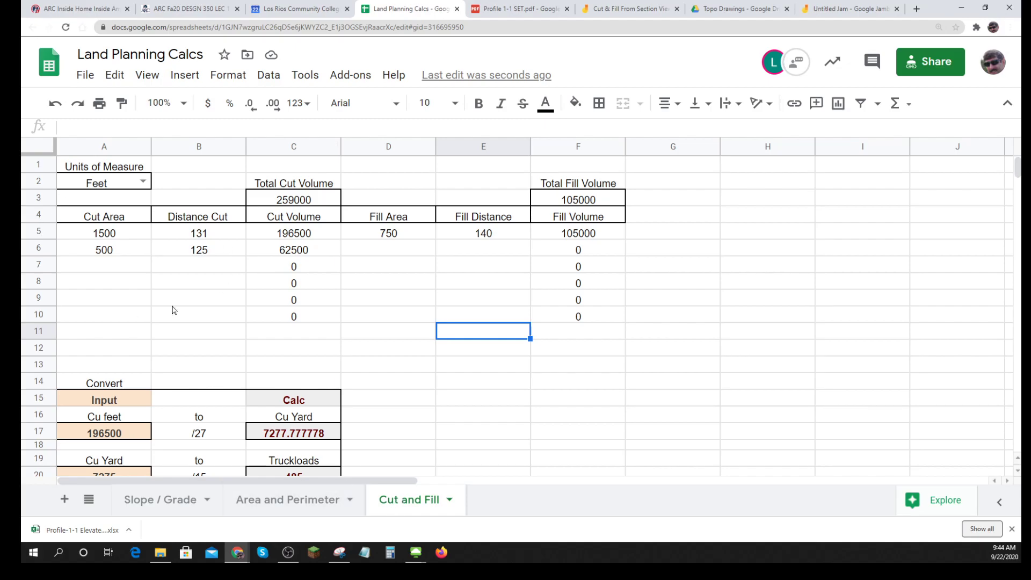
# Review the cut and fill sections in Profile 1-1 SET.pdf and the calculation notes in the calendar event, returning to the spreadsheet
pyautogui.click(113, 237)
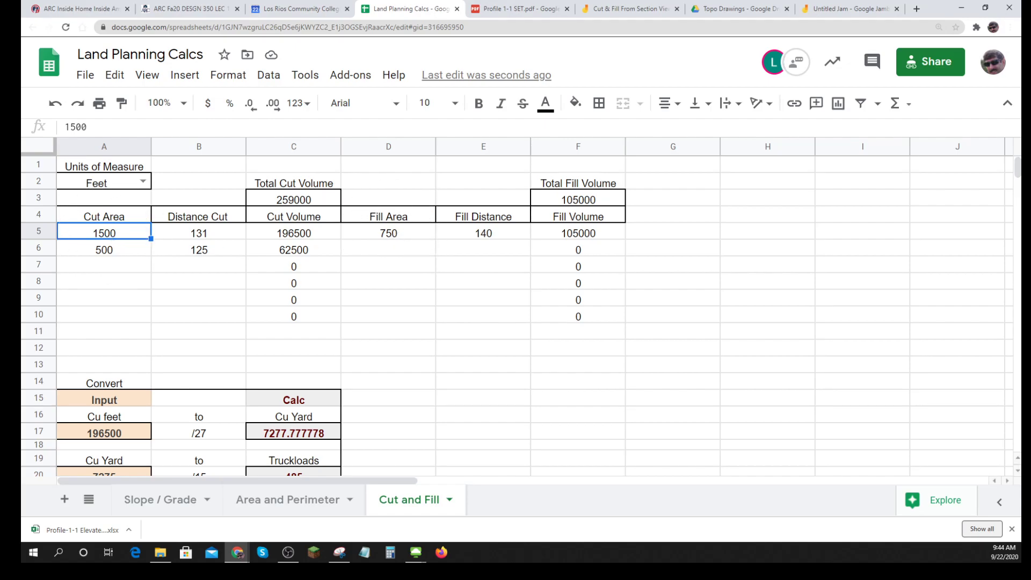
pyautogui.click(522, 10)
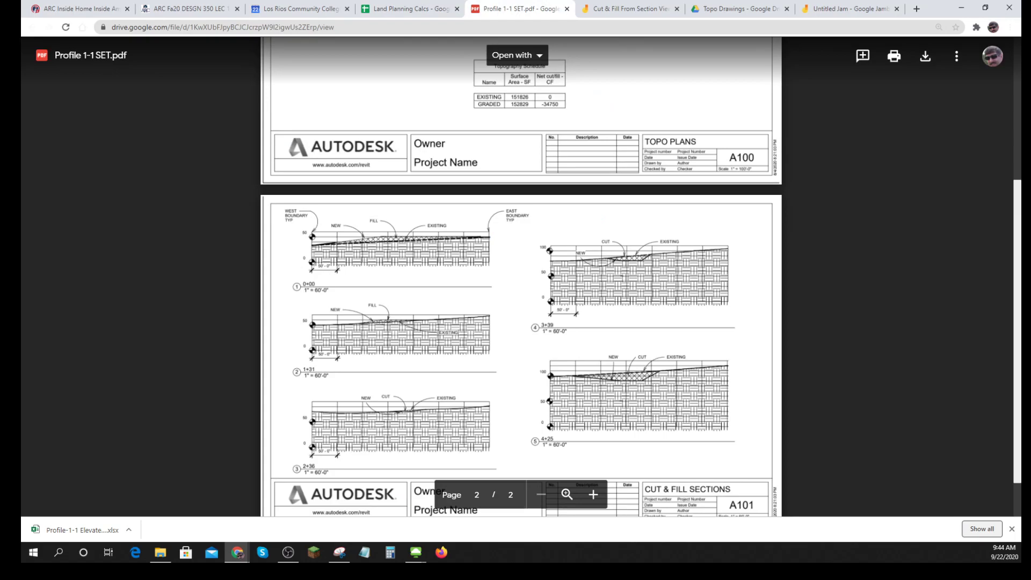
pyautogui.click(403, 11)
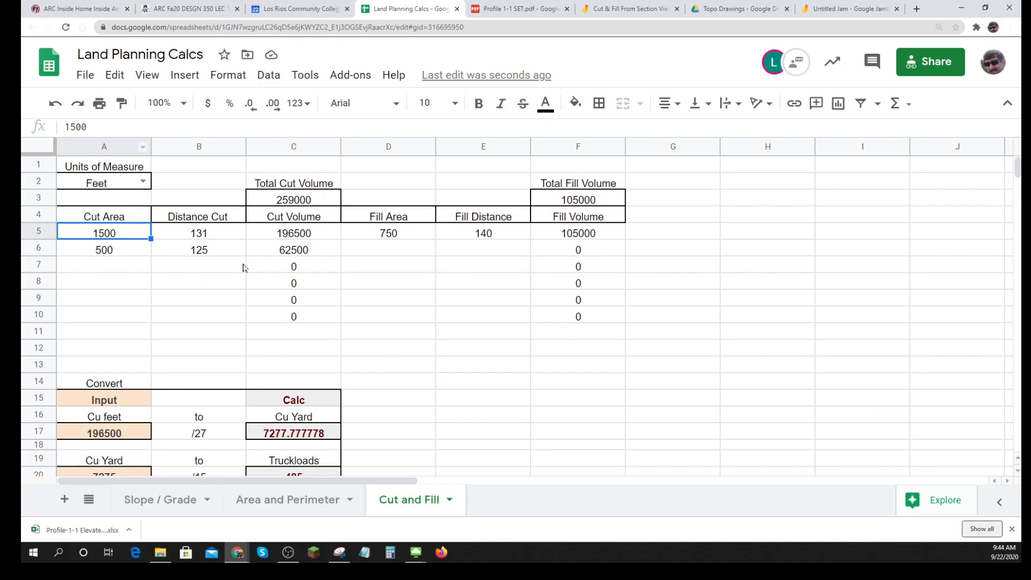
pyautogui.click(293, 7)
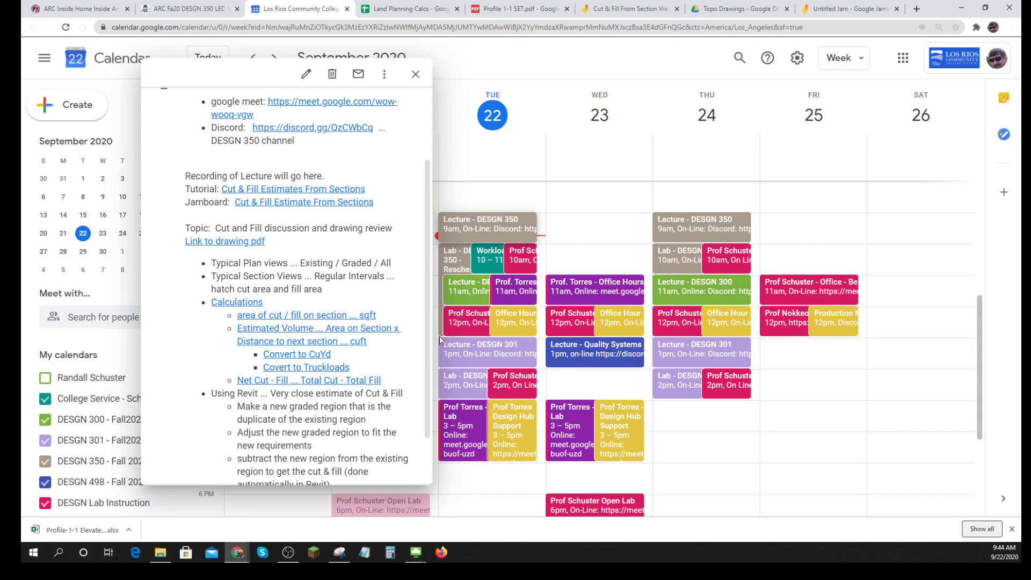
pyautogui.scroll(-2, 428, 410)
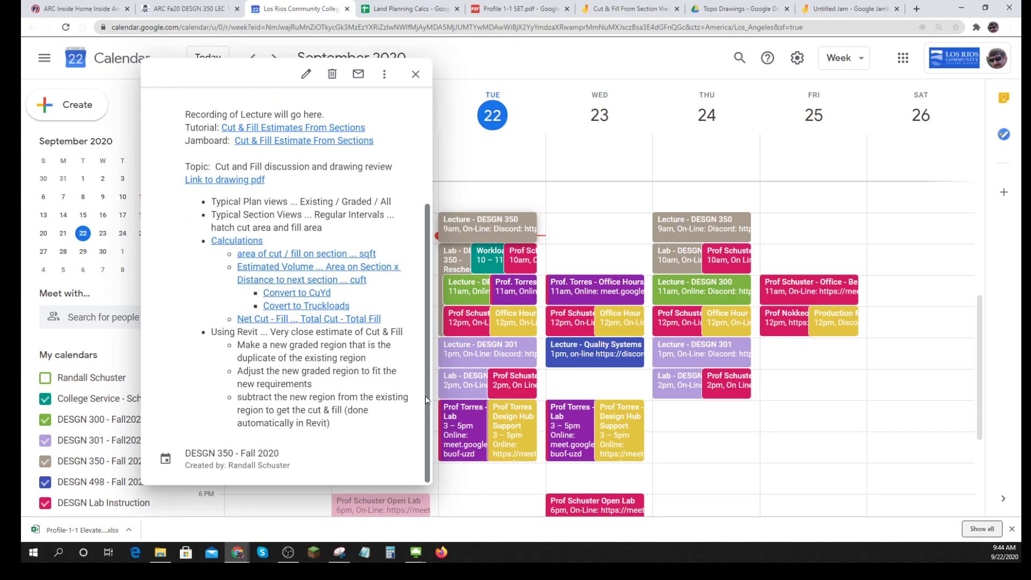
pyautogui.scroll(1, 427, 400)
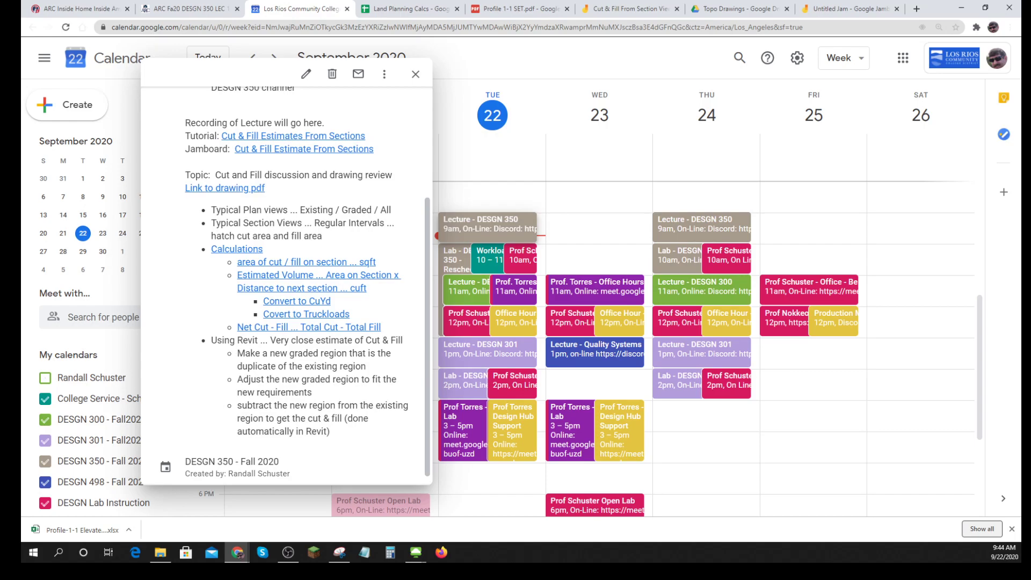
pyautogui.click(398, 14)
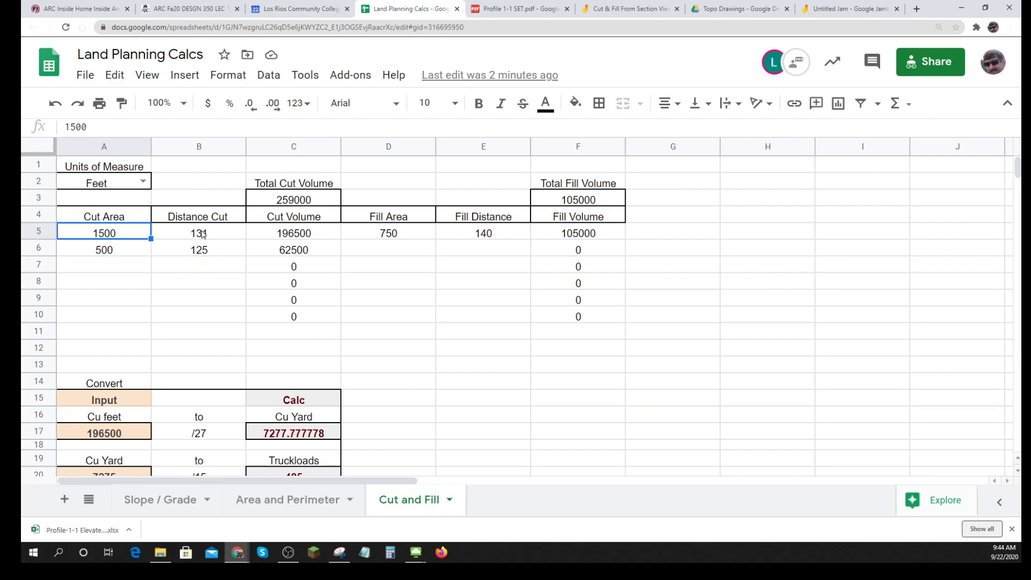
# Try Distance Cut values of 50, 25 and 10 in B5 for the first cut entry
pyautogui.moveTo(203, 235); pyautogui.dragTo(212, 318)
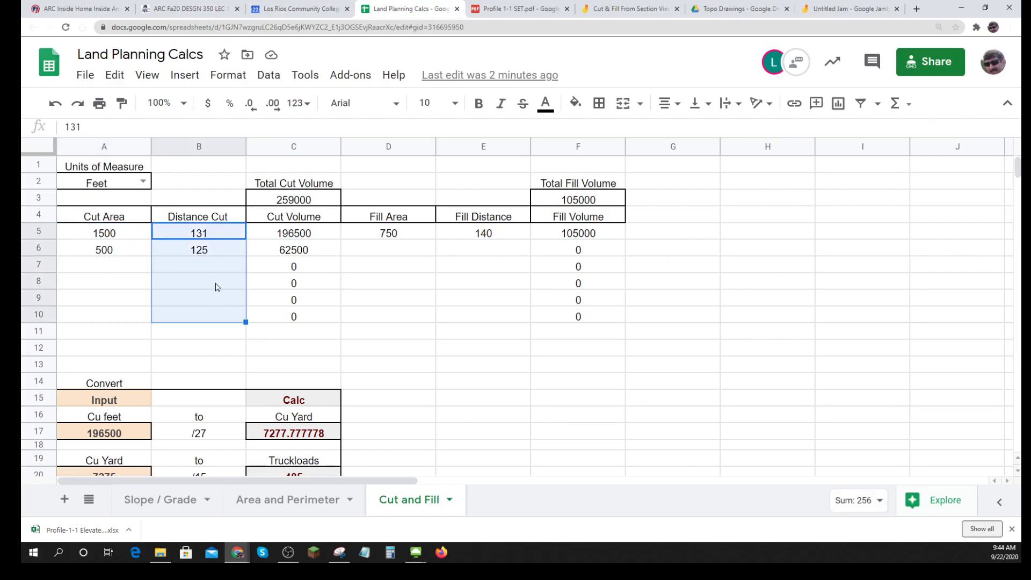
pyautogui.click(215, 236)
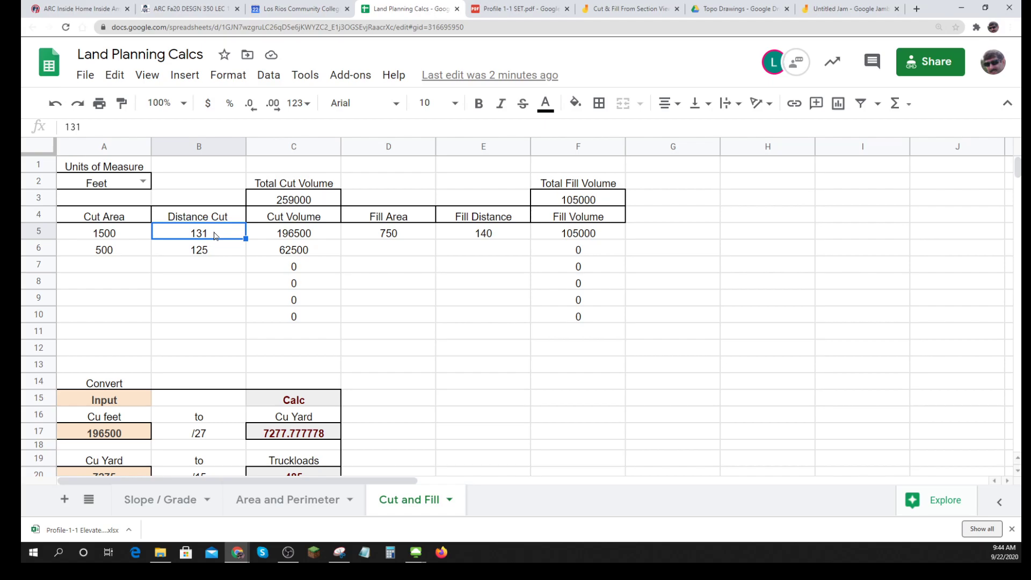
pyautogui.write('50')
pyautogui.press('Return')
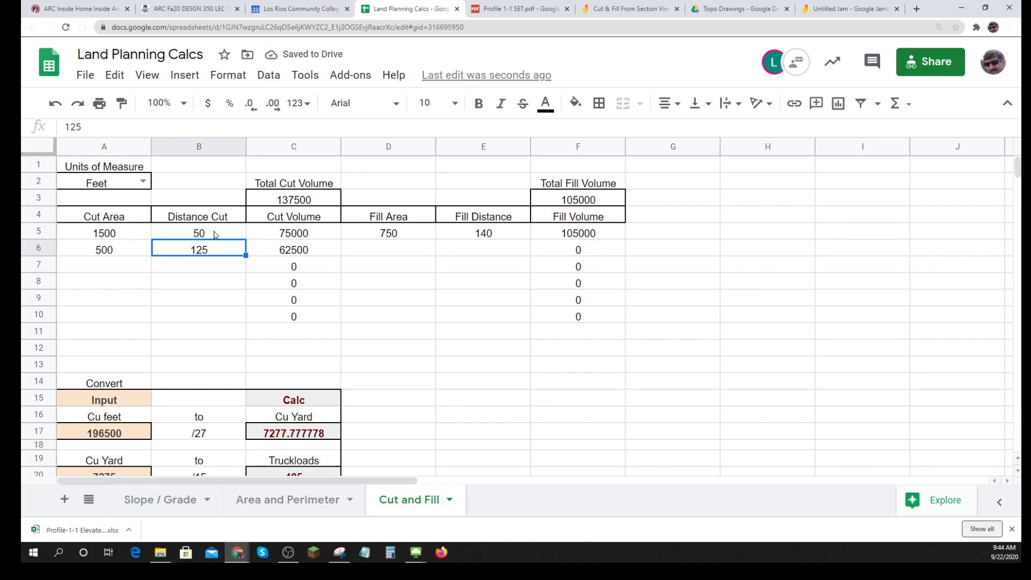
pyautogui.click(215, 235)
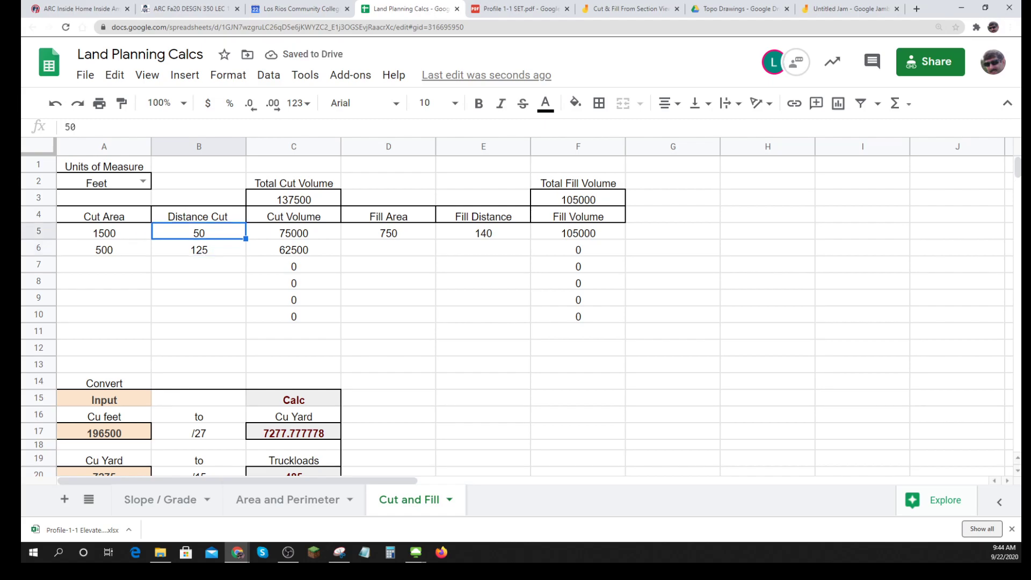
pyautogui.write('25')
pyautogui.press('Return')
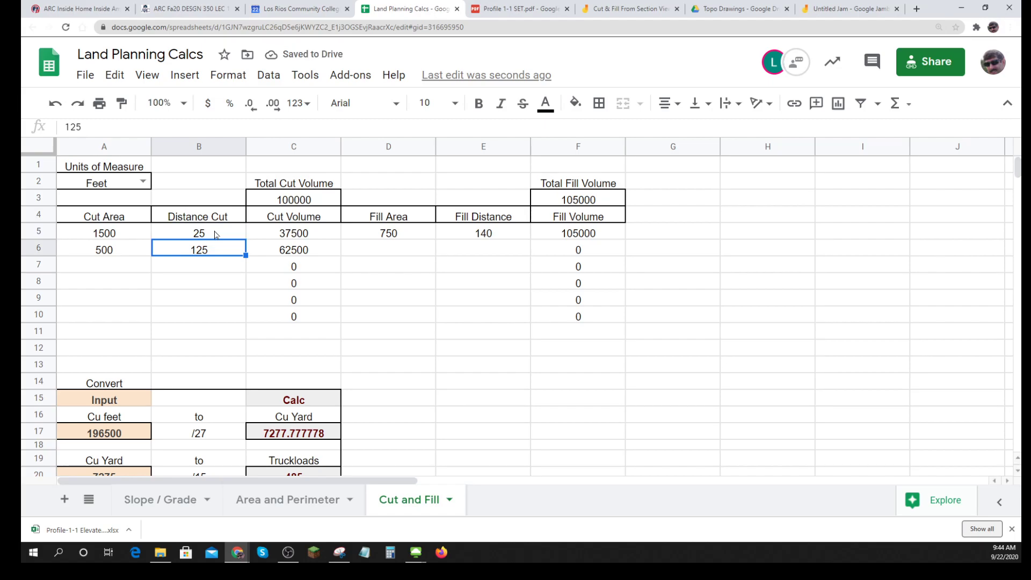
pyautogui.click(215, 235)
pyautogui.write('10')
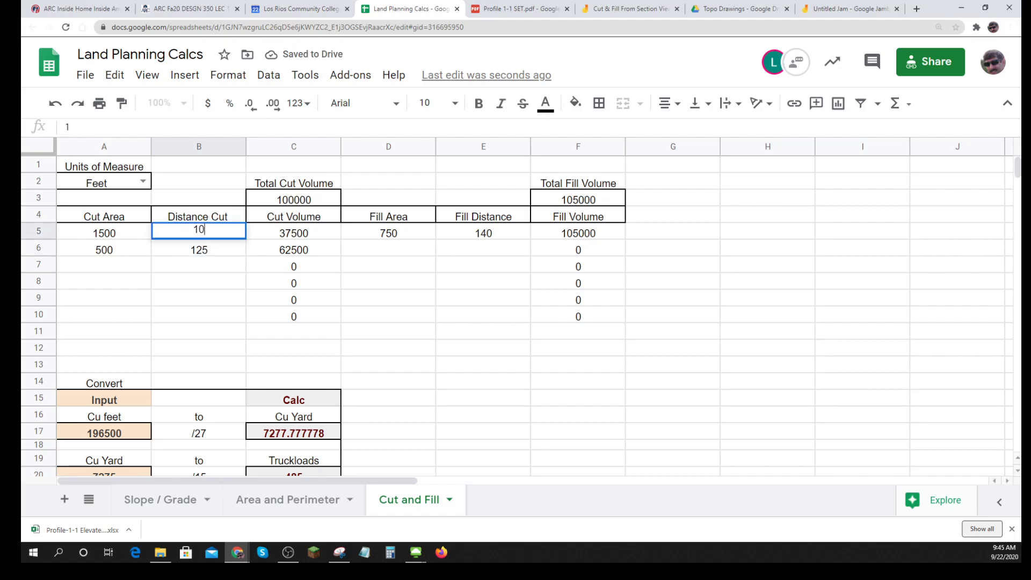
pyautogui.press('Return')
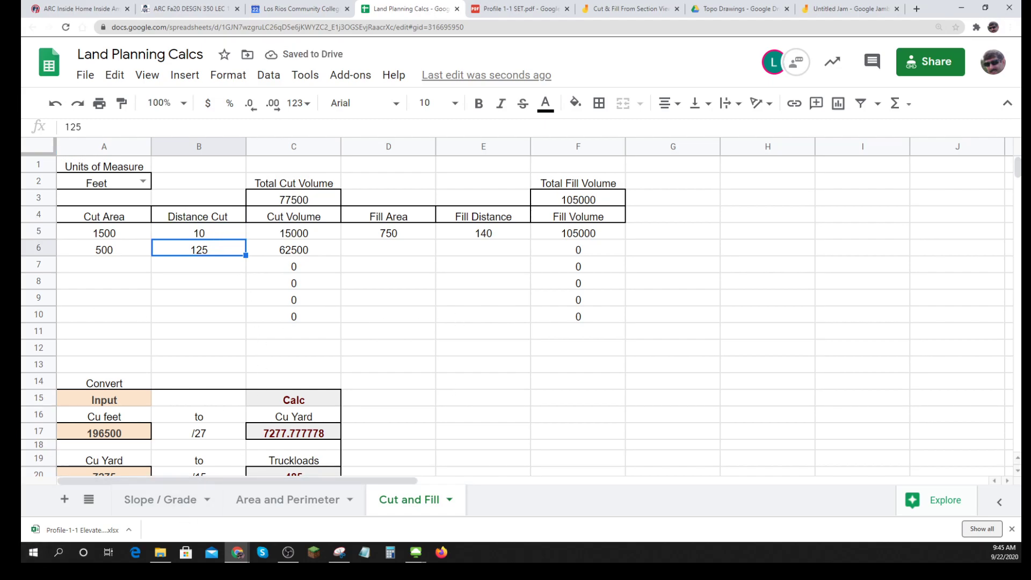
# Set the first cut entry's Distance Cut in B5 to 5
pyautogui.click(229, 236)
pyautogui.write('5')
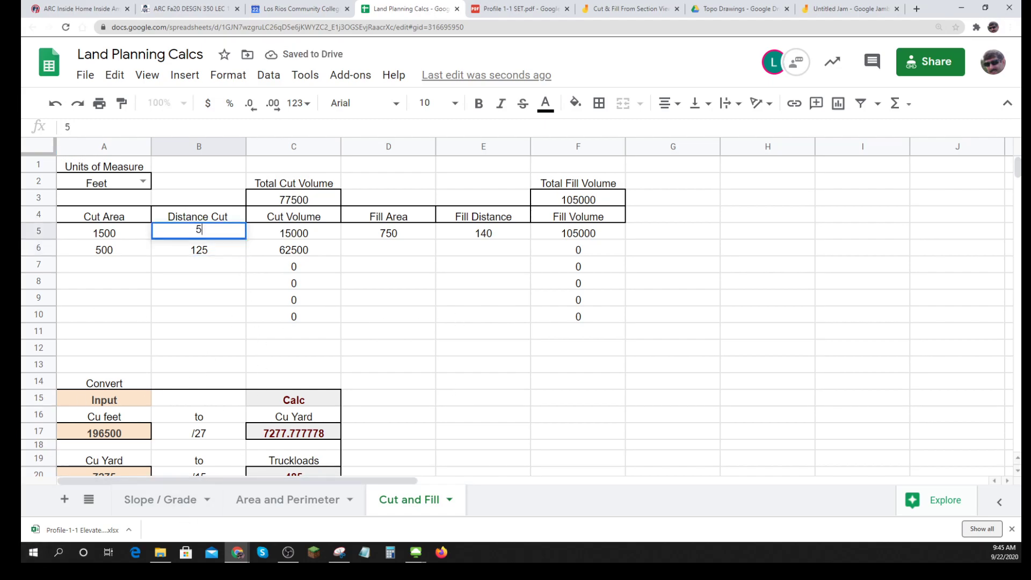
pyautogui.press('Return')
pyautogui.click(222, 233)
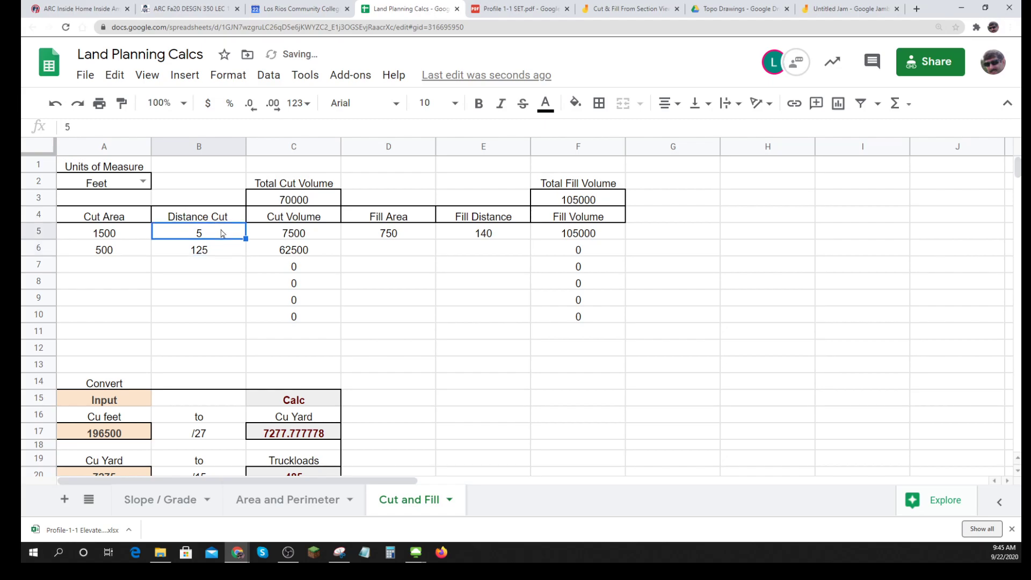
# Try a Distance Cut of 1 for the first cut entry in B5, then set it to 131
pyautogui.write('1')
pyautogui.press('Return')
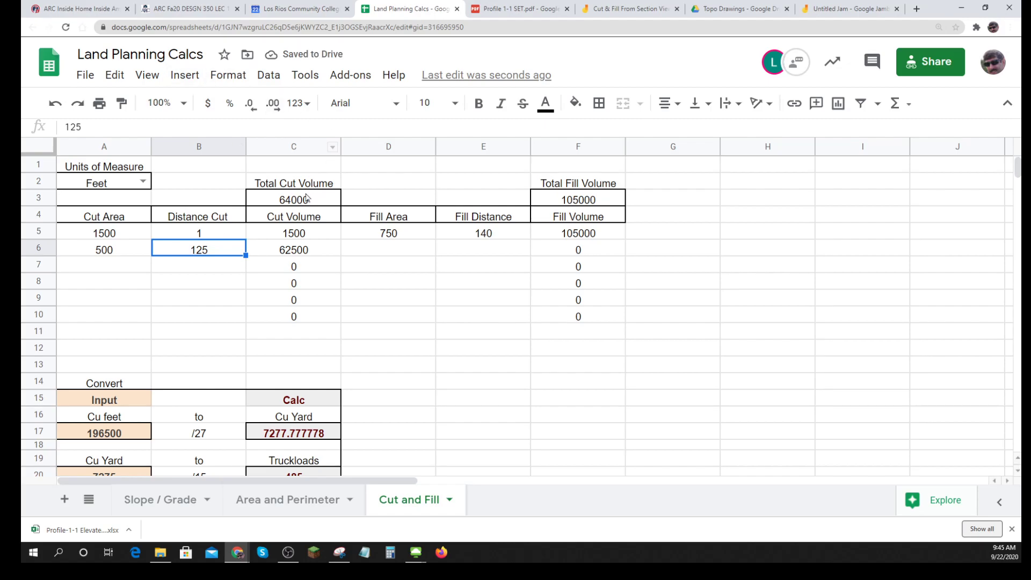
pyautogui.click(211, 235)
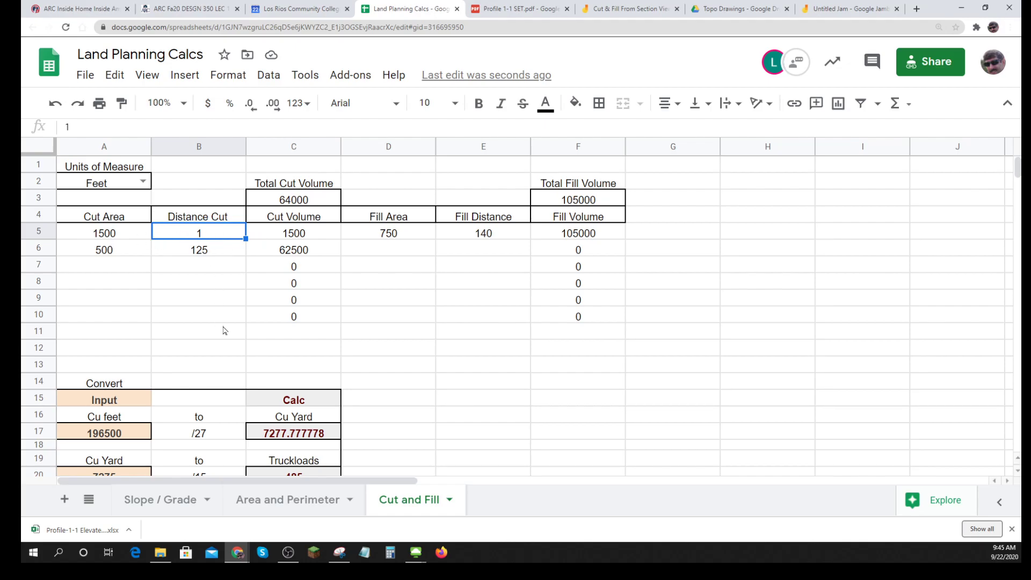
pyautogui.write('131')
pyautogui.press('Return')
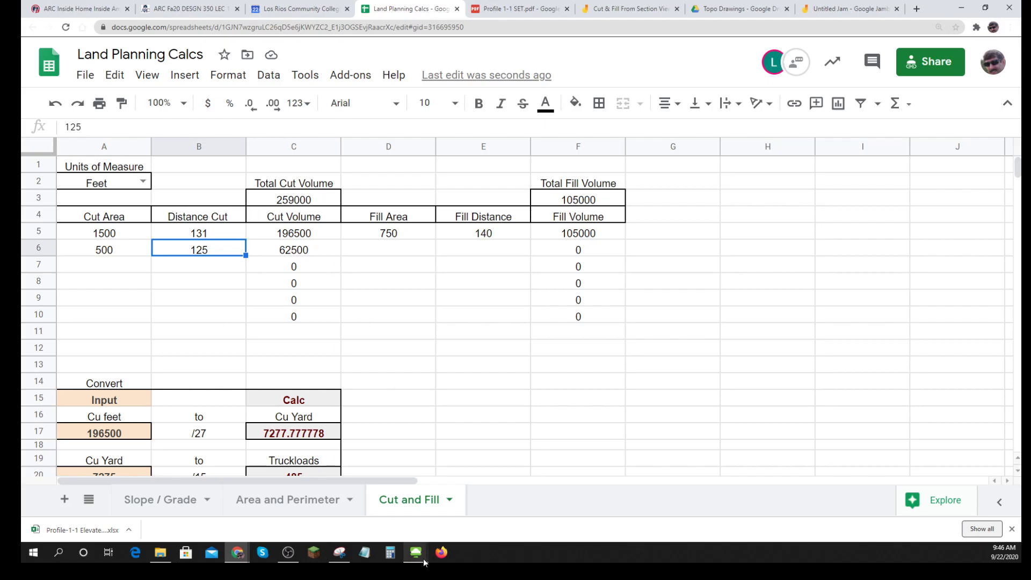
# Switch to Revit in the ARC-Design remote desktop and create a new project from the Architectural Template
pyautogui.moveTo(415, 553)
pyautogui.click(441, 499)
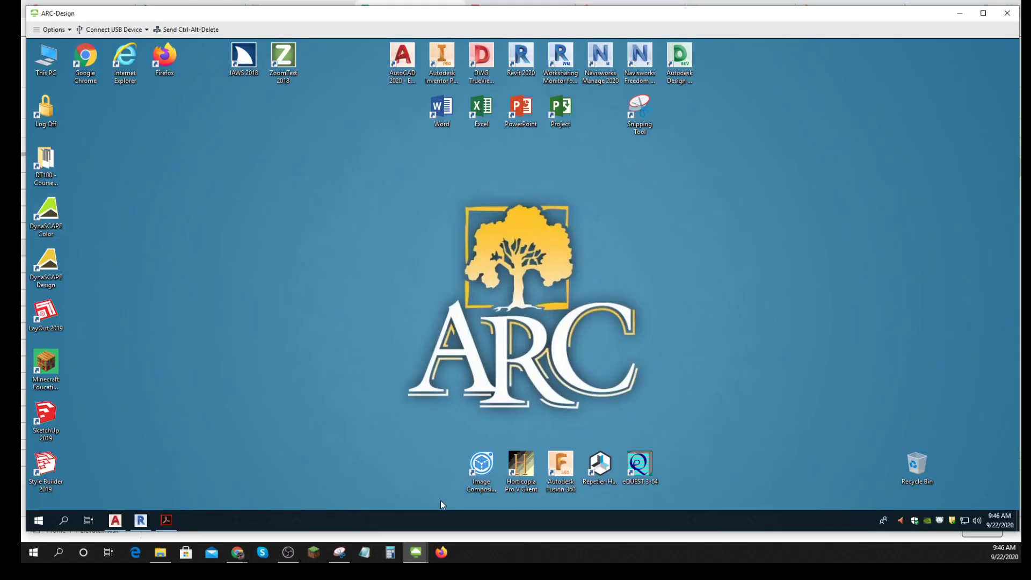
pyautogui.click(141, 520)
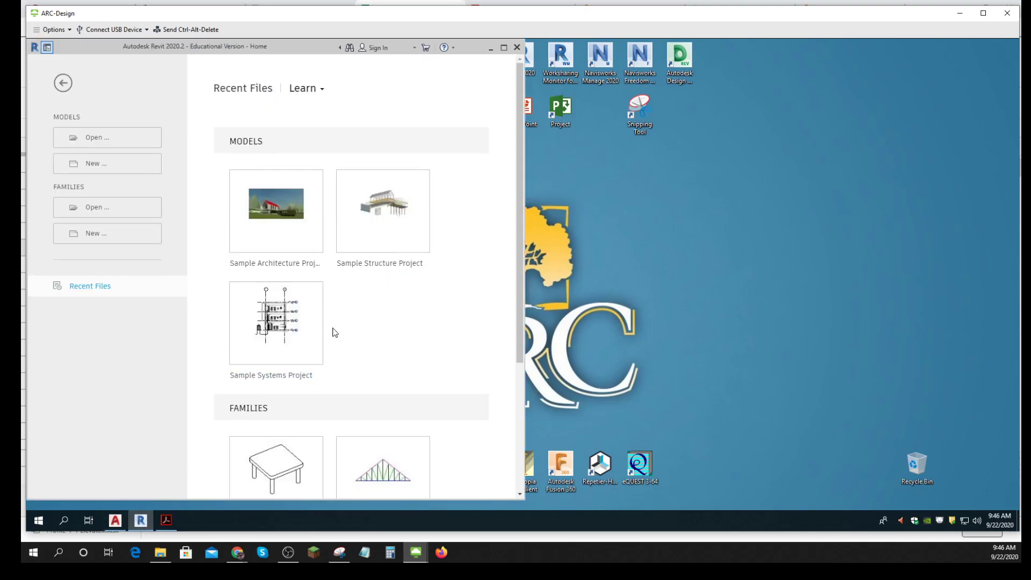
pyautogui.click(95, 166)
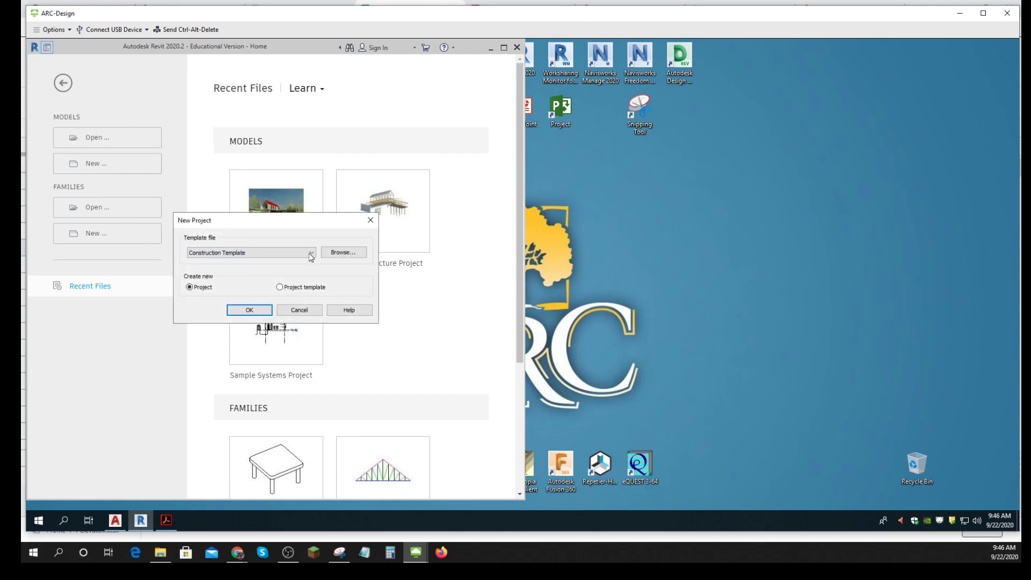
pyautogui.click(311, 253)
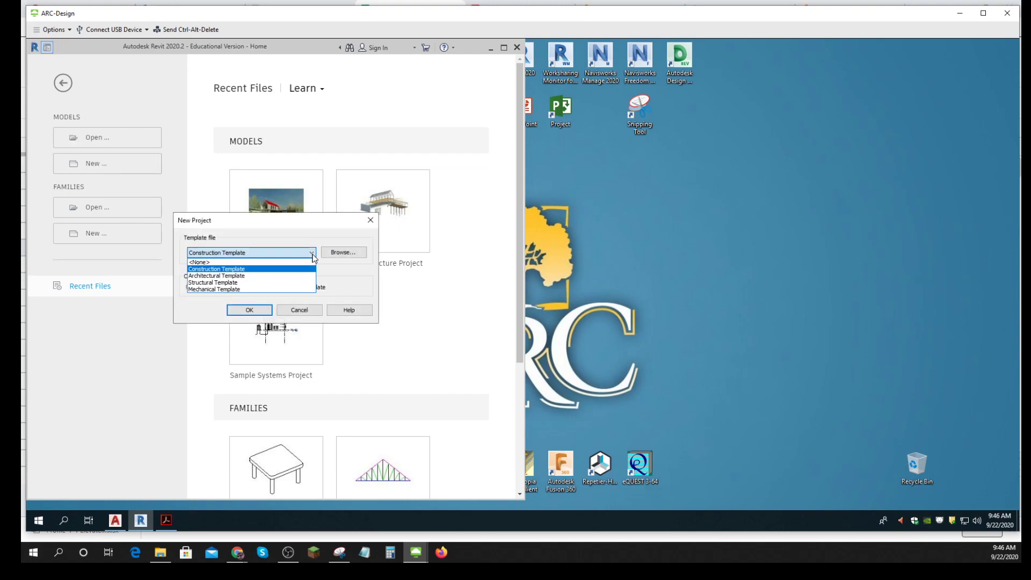
pyautogui.click(230, 276)
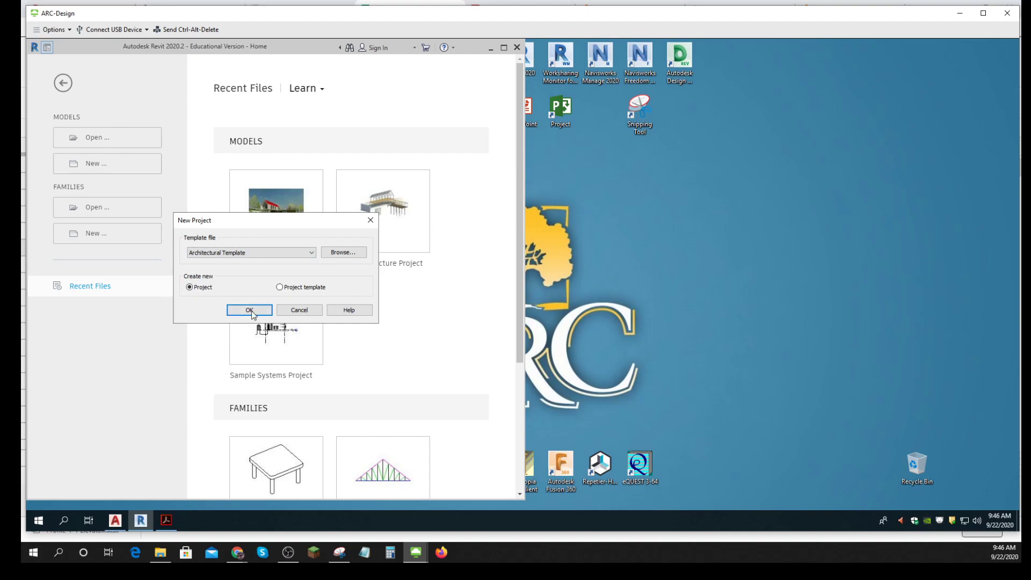
pyautogui.click(250, 311)
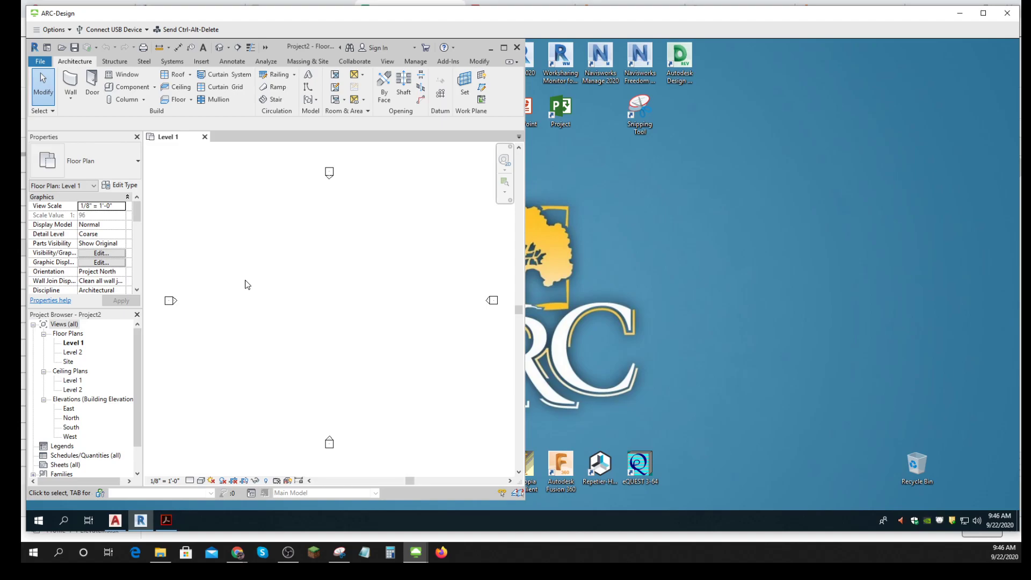
# Maximize the project window, open the Site floor plan and start a toposurface
pyautogui.click(504, 48)
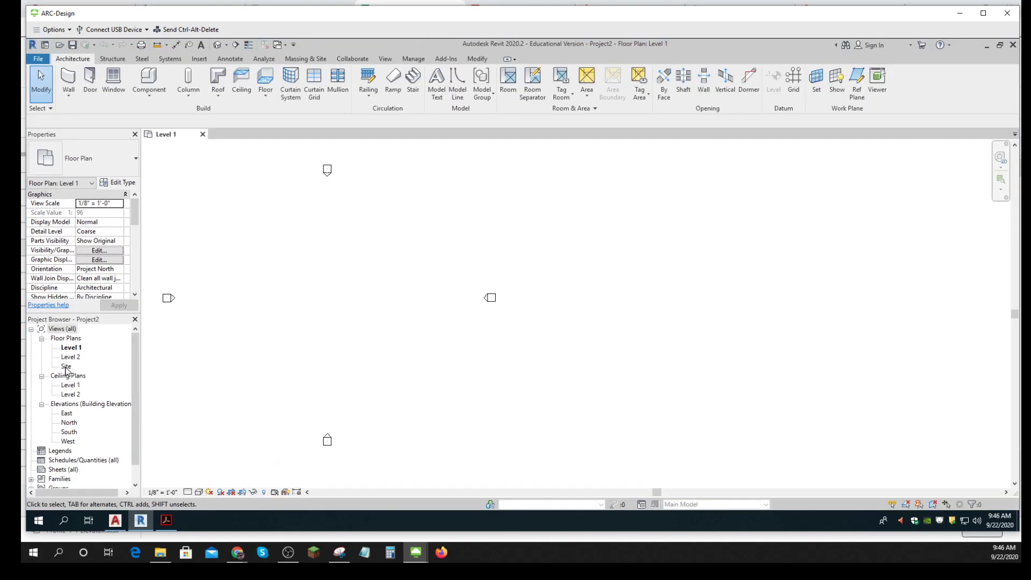
pyautogui.doubleClick(66, 367)
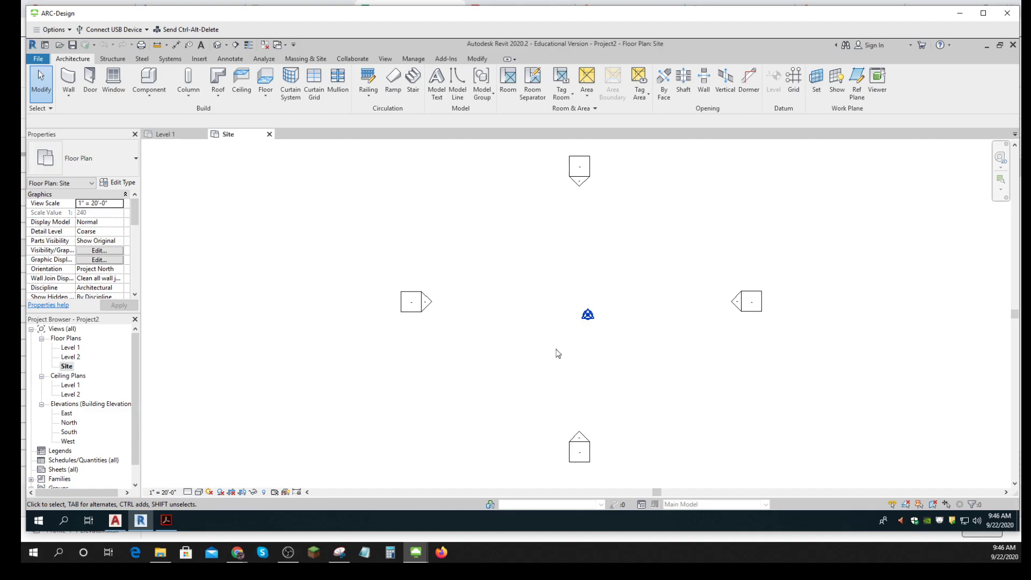
pyautogui.click(313, 60)
pyautogui.click(313, 61)
pyautogui.click(276, 88)
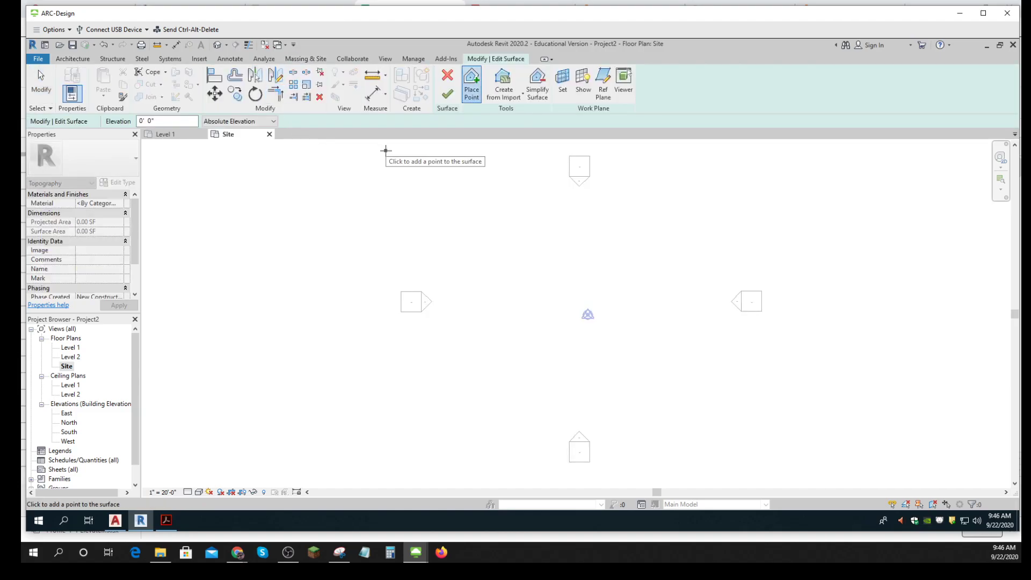
# Undo a trial surface point and start creating the toposurface from a specified points file
pyautogui.click(627, 262)
pyautogui.hotkey('ctrl', 'z')
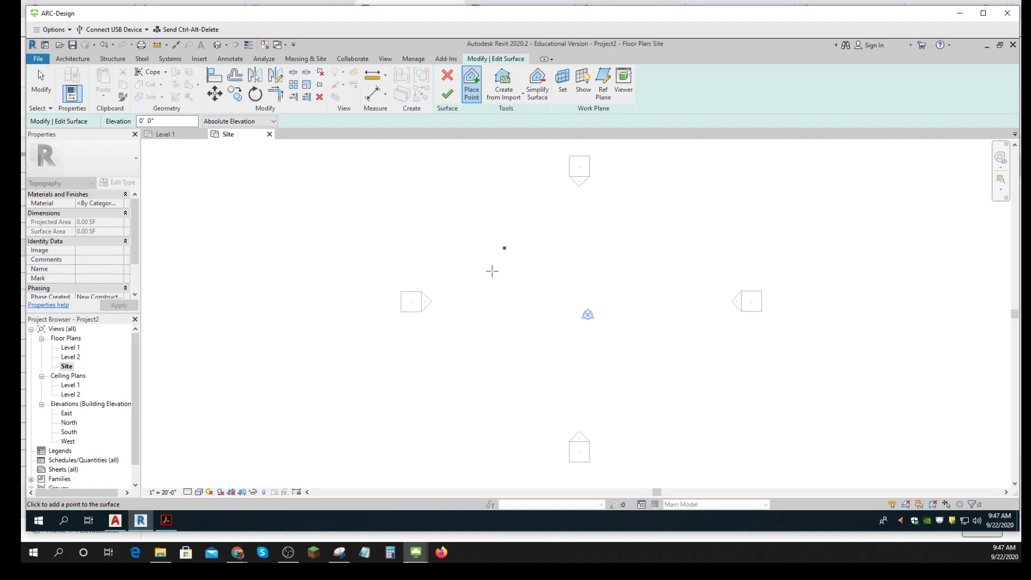
pyautogui.click(505, 95)
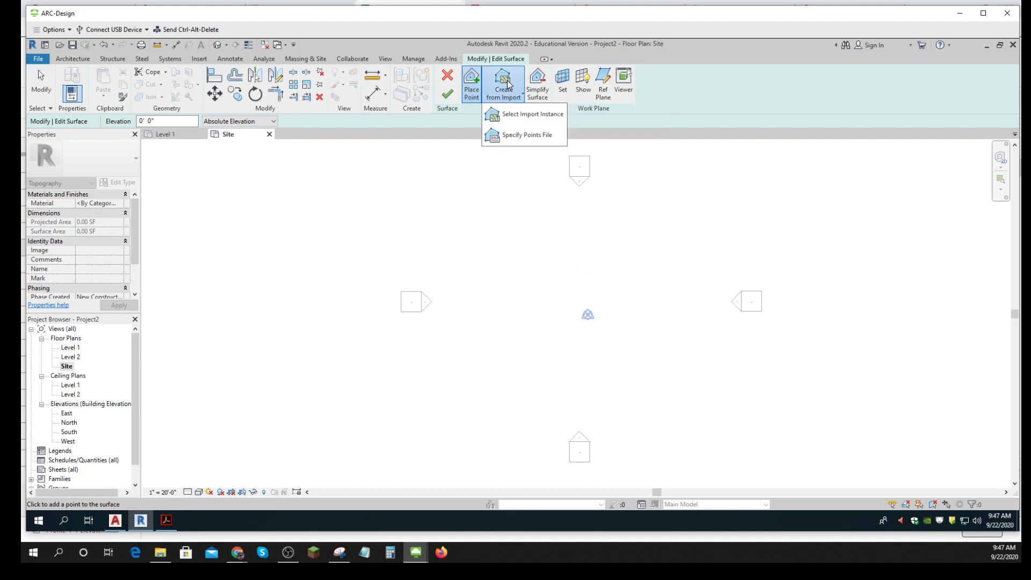
pyautogui.click(522, 135)
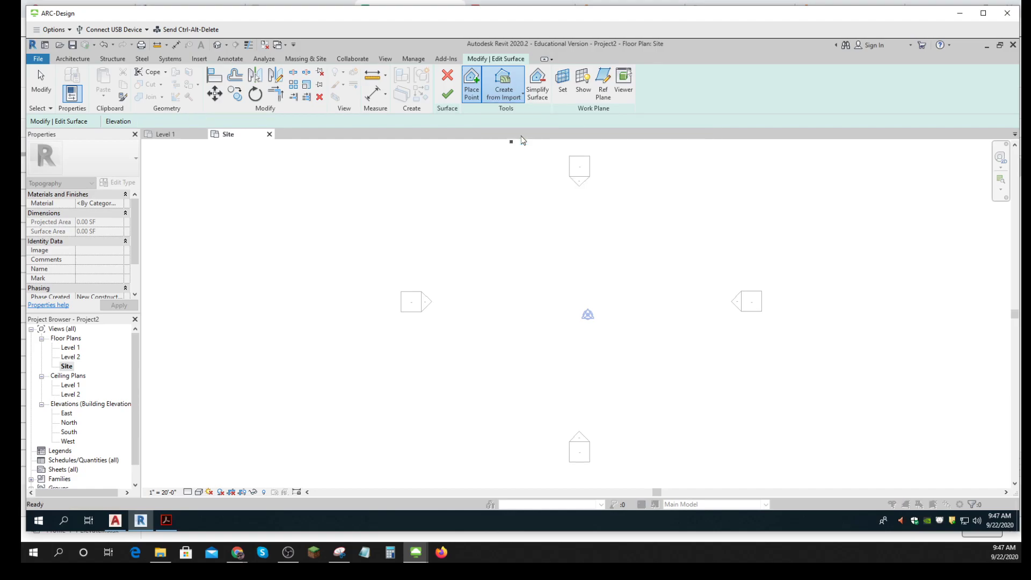